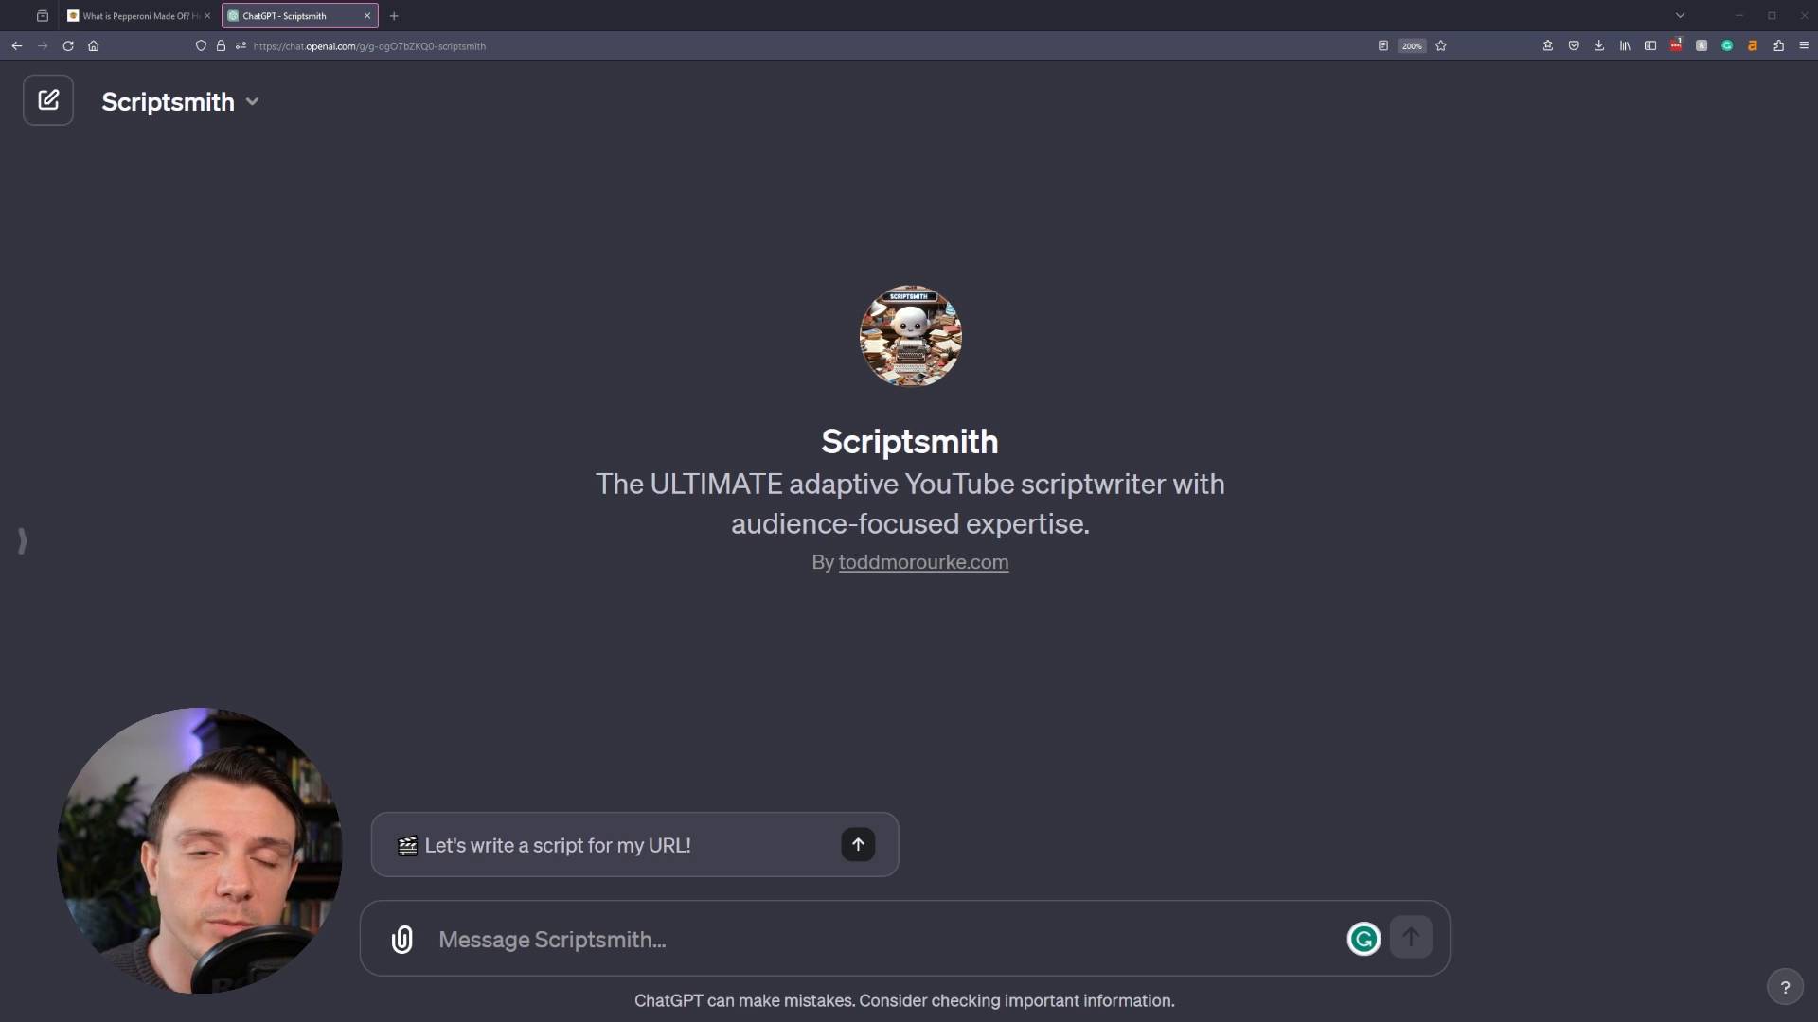
- Start a URL-based script chat in Scriptsmith and submit the tuscaneats.com "What is Pepperoni Made Of?" article's address
left_click(625, 845)
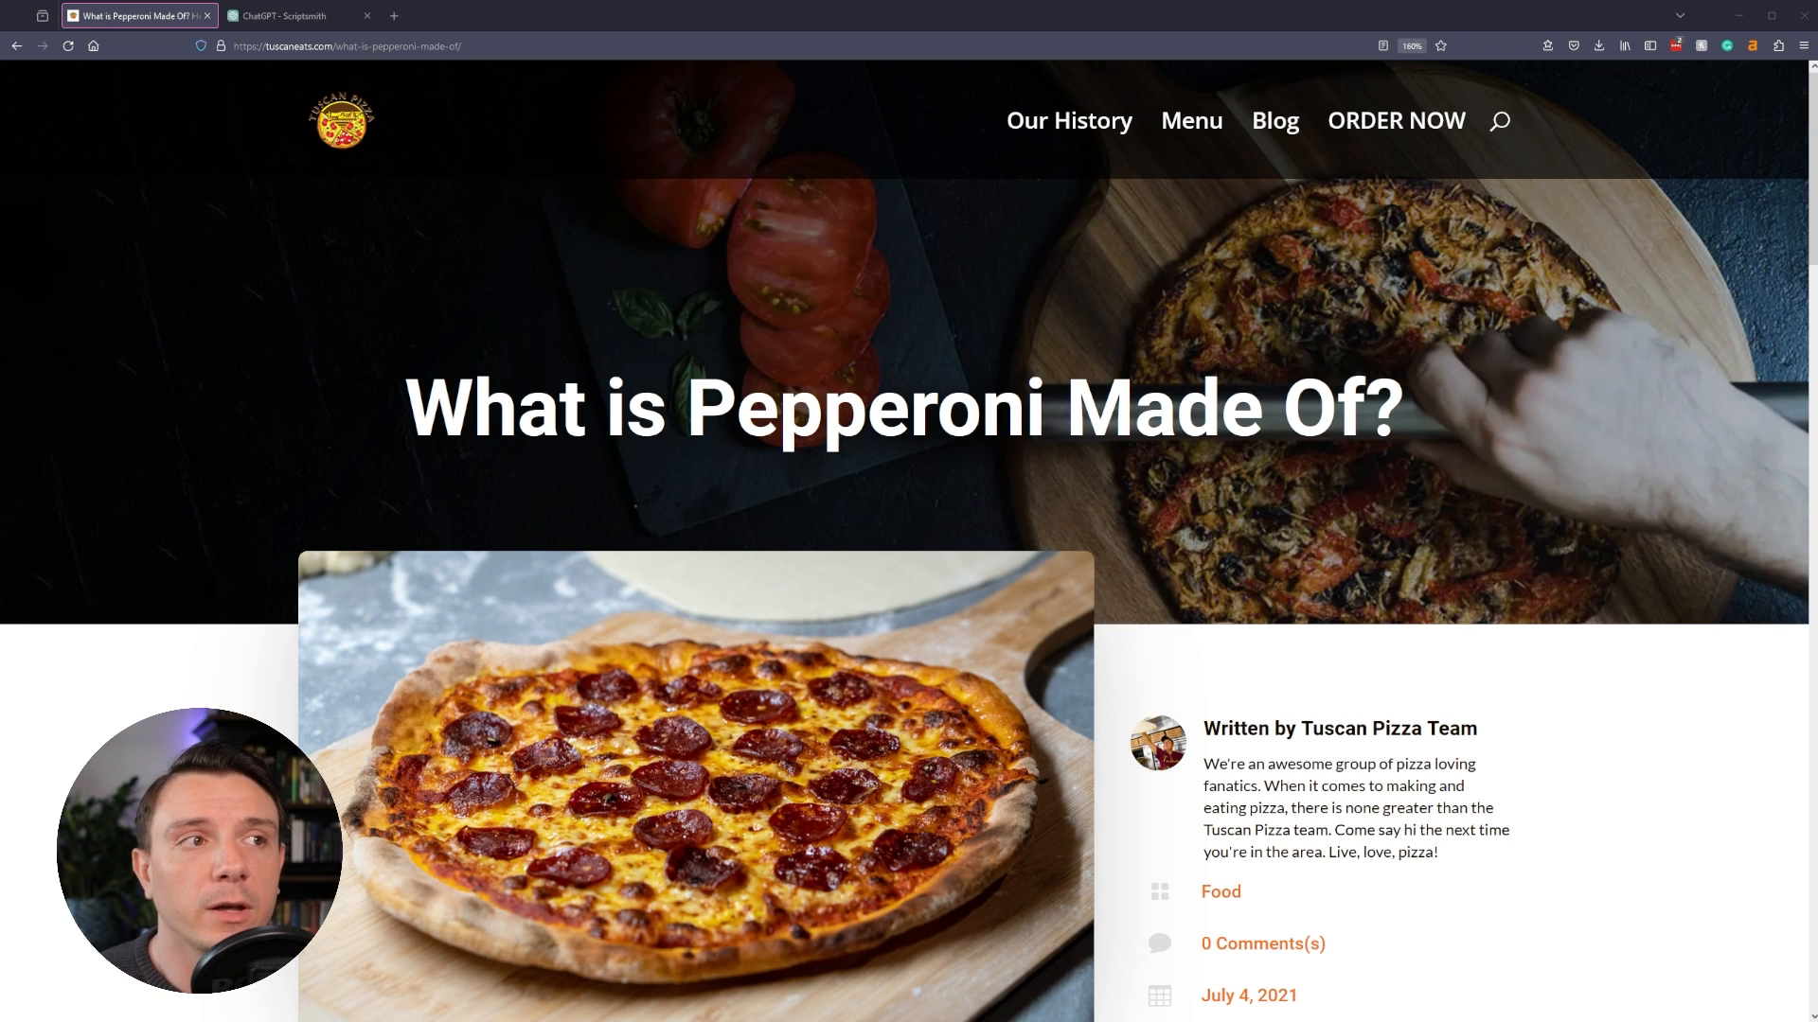
left_click(347, 45)
key("ctrl+c")
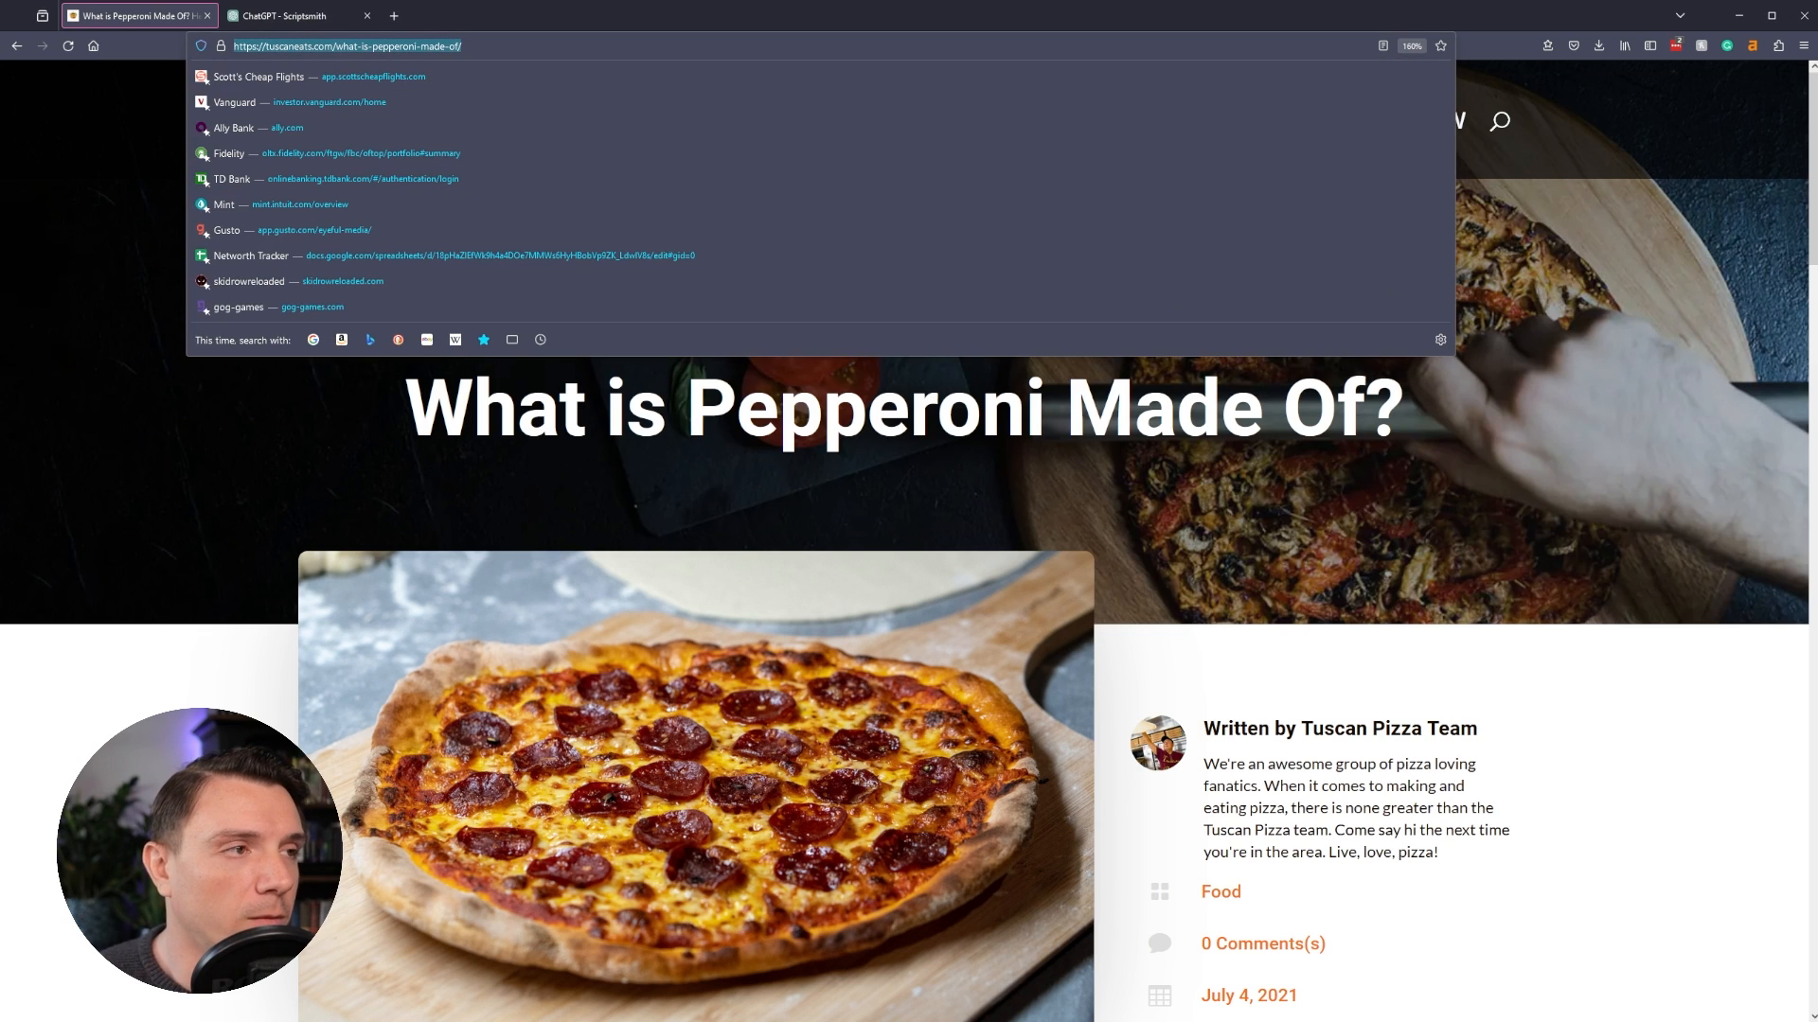
left_click(300, 15)
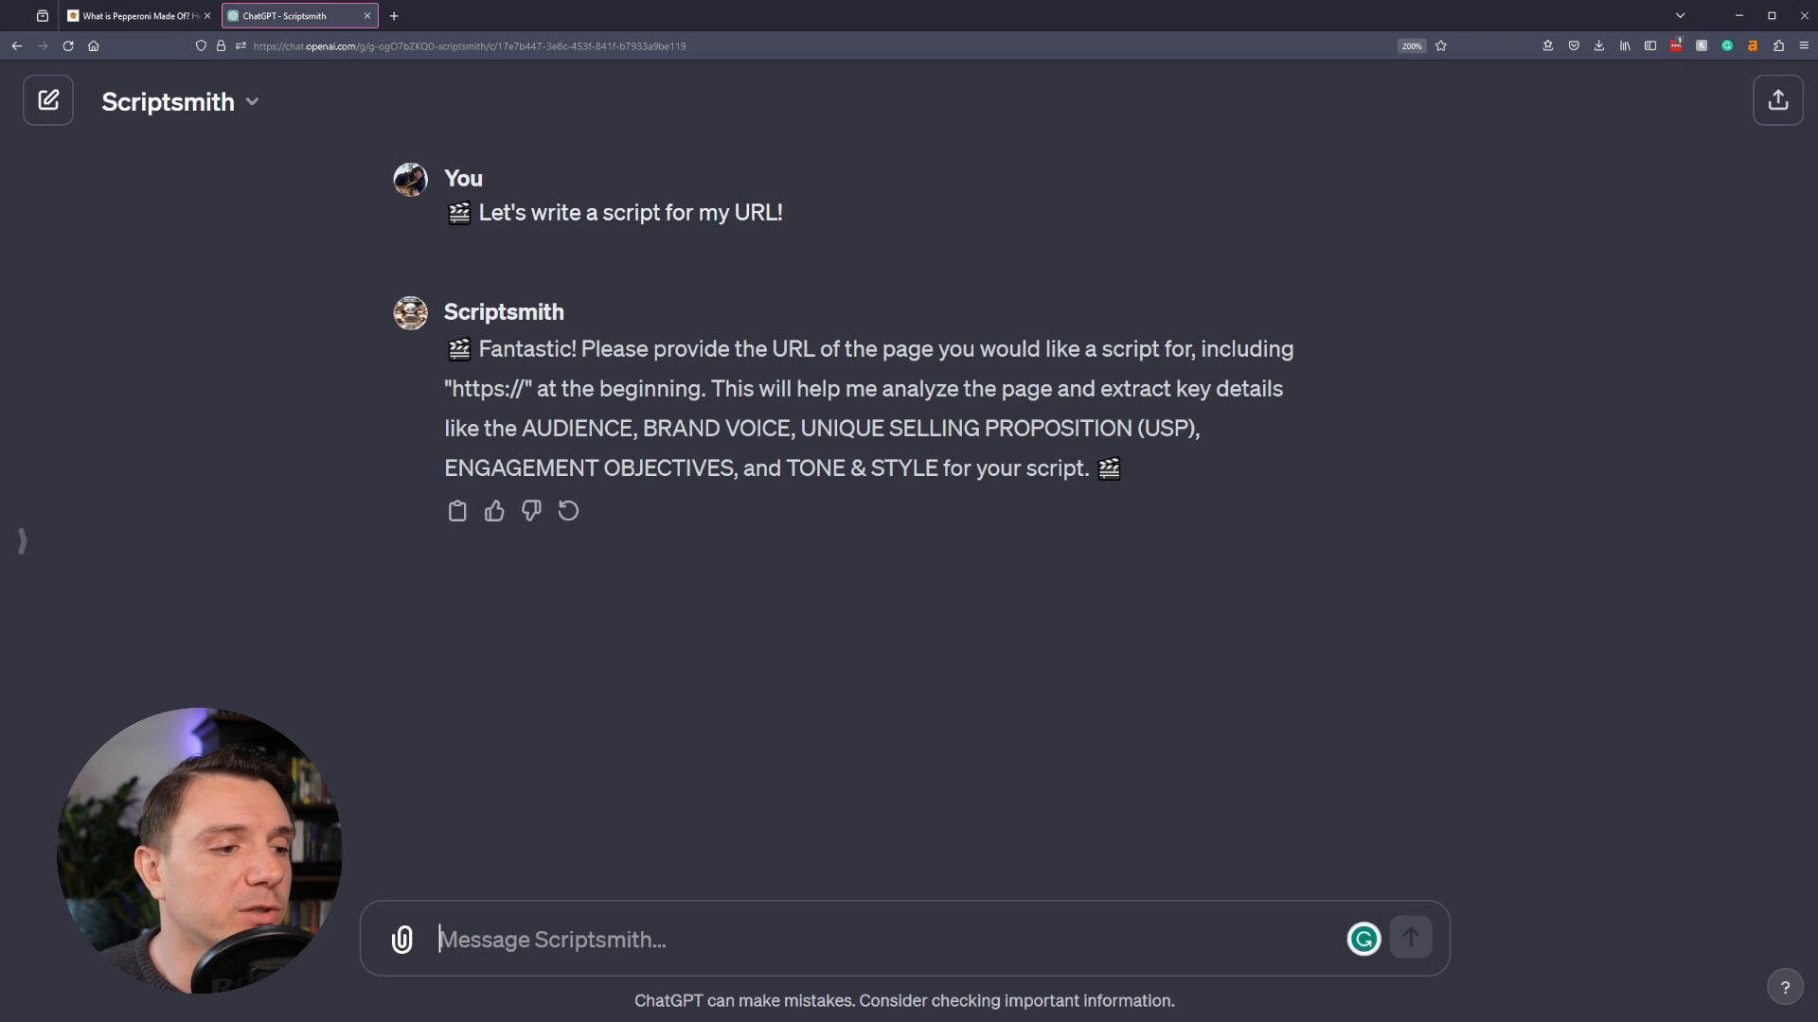
key("ctrl+v")
key("Return")
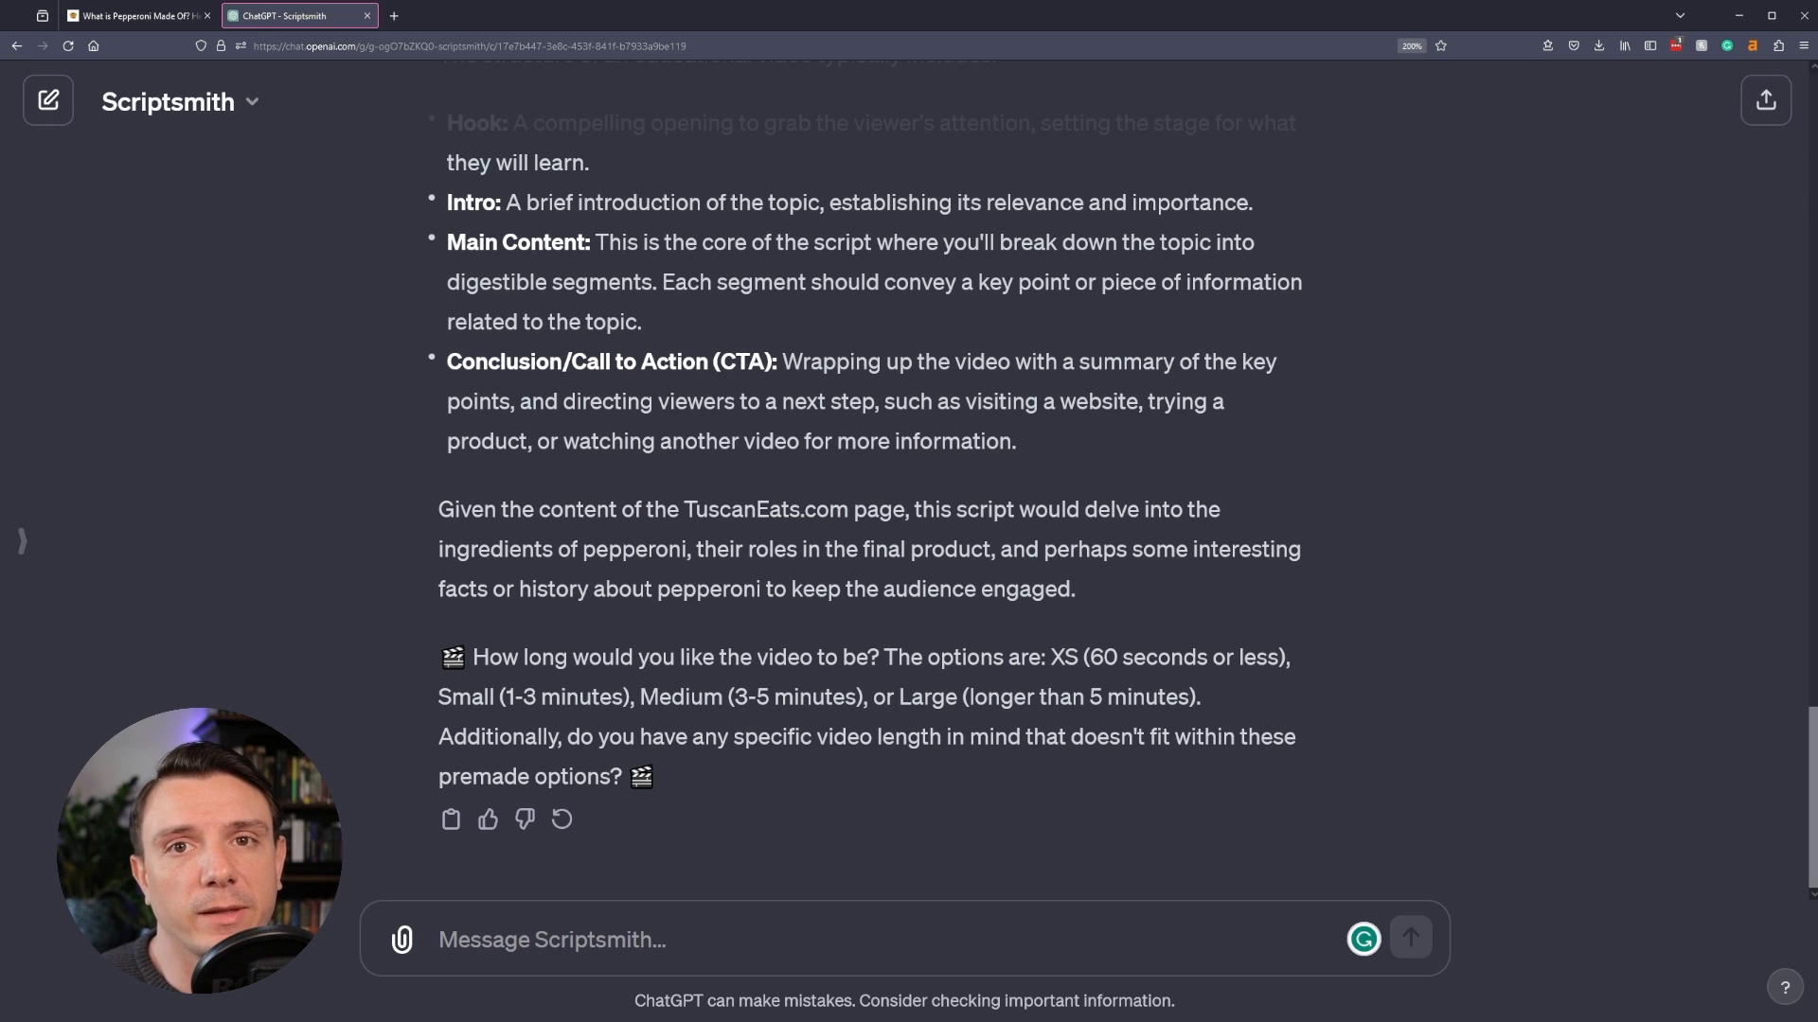
- Review the Small (1-3 minutes) length option and read through the generated pepperoni video script
left_click_drag(439, 697, 630, 696)
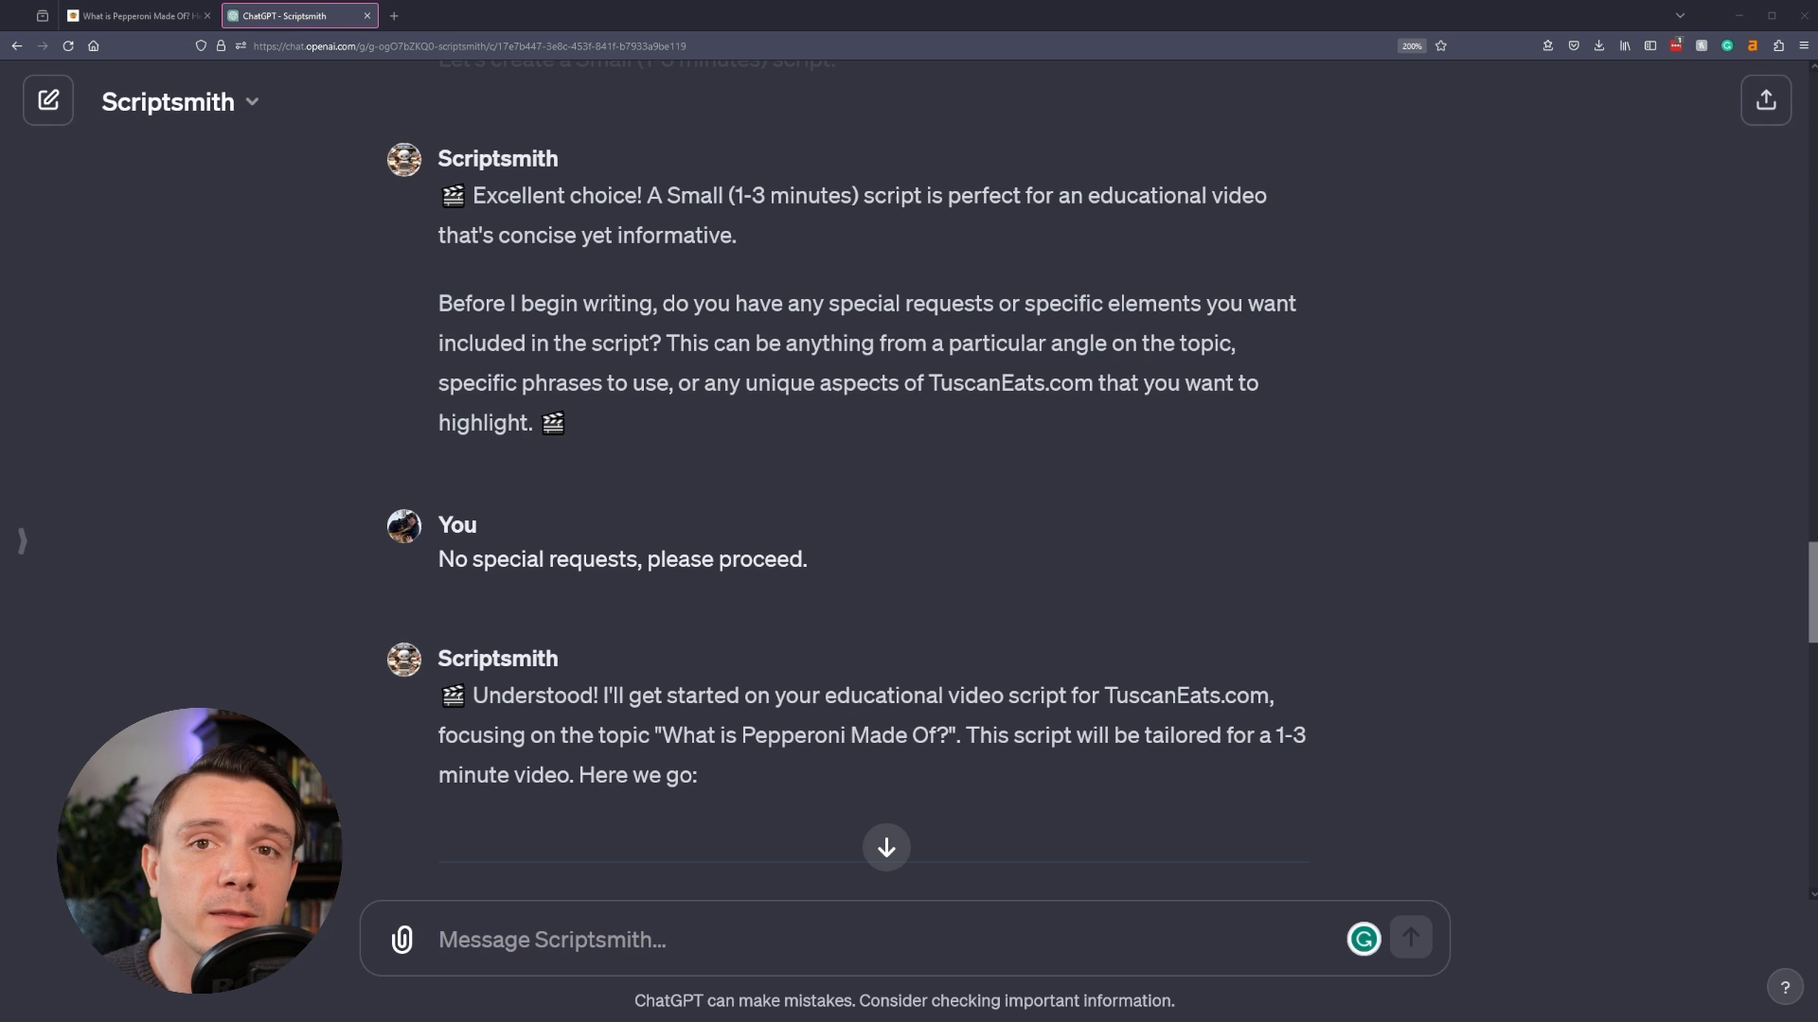
scroll(871, 474, "down", 6)
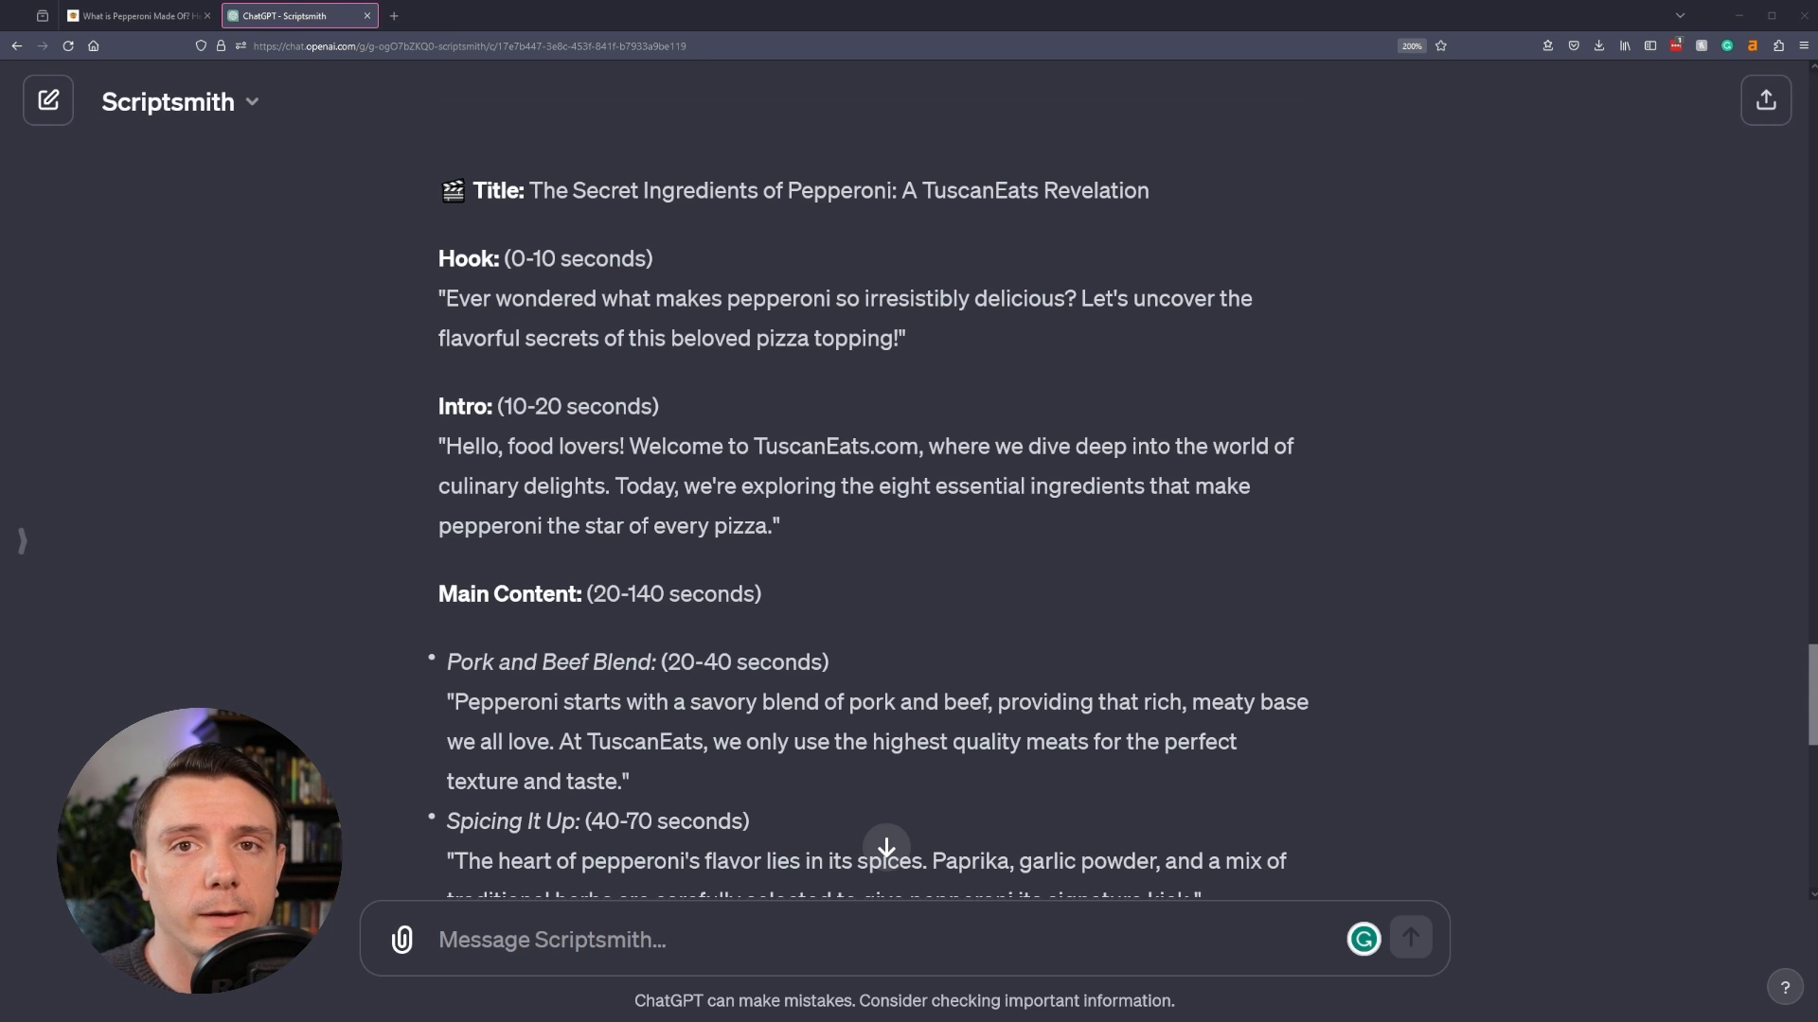
scroll(886, 848, "down", 2)
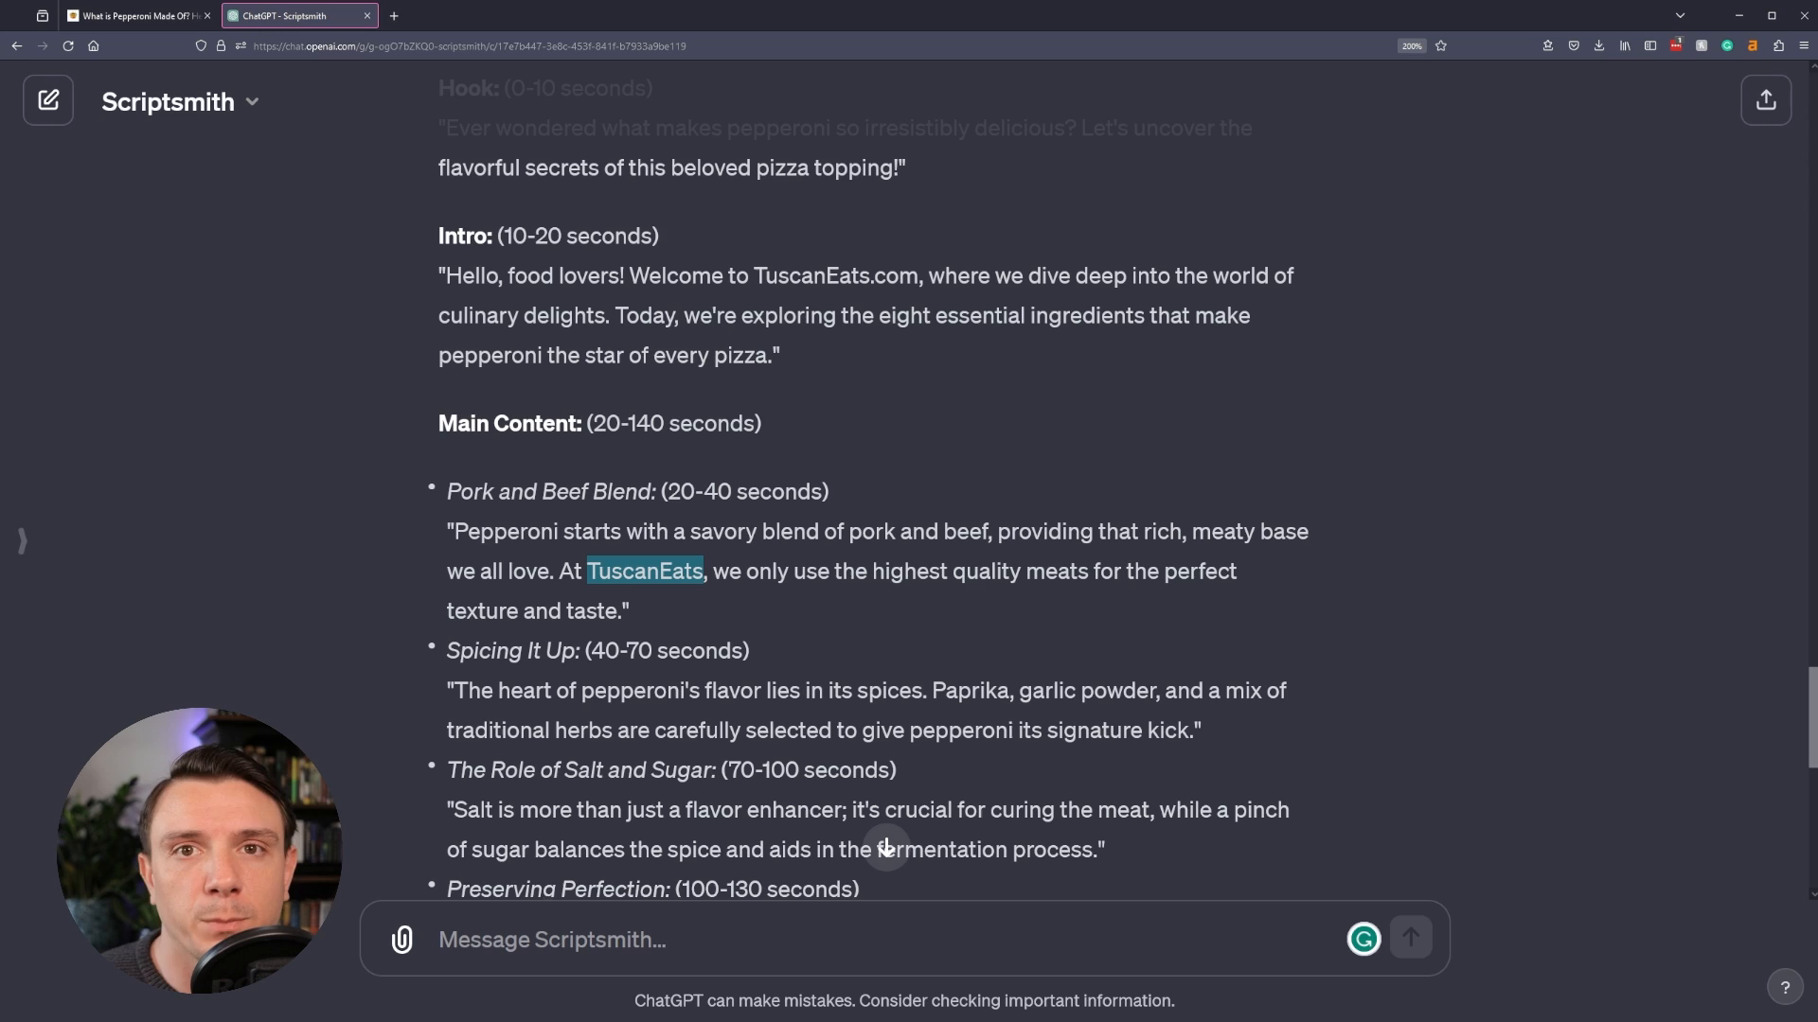
left_click(885, 848)
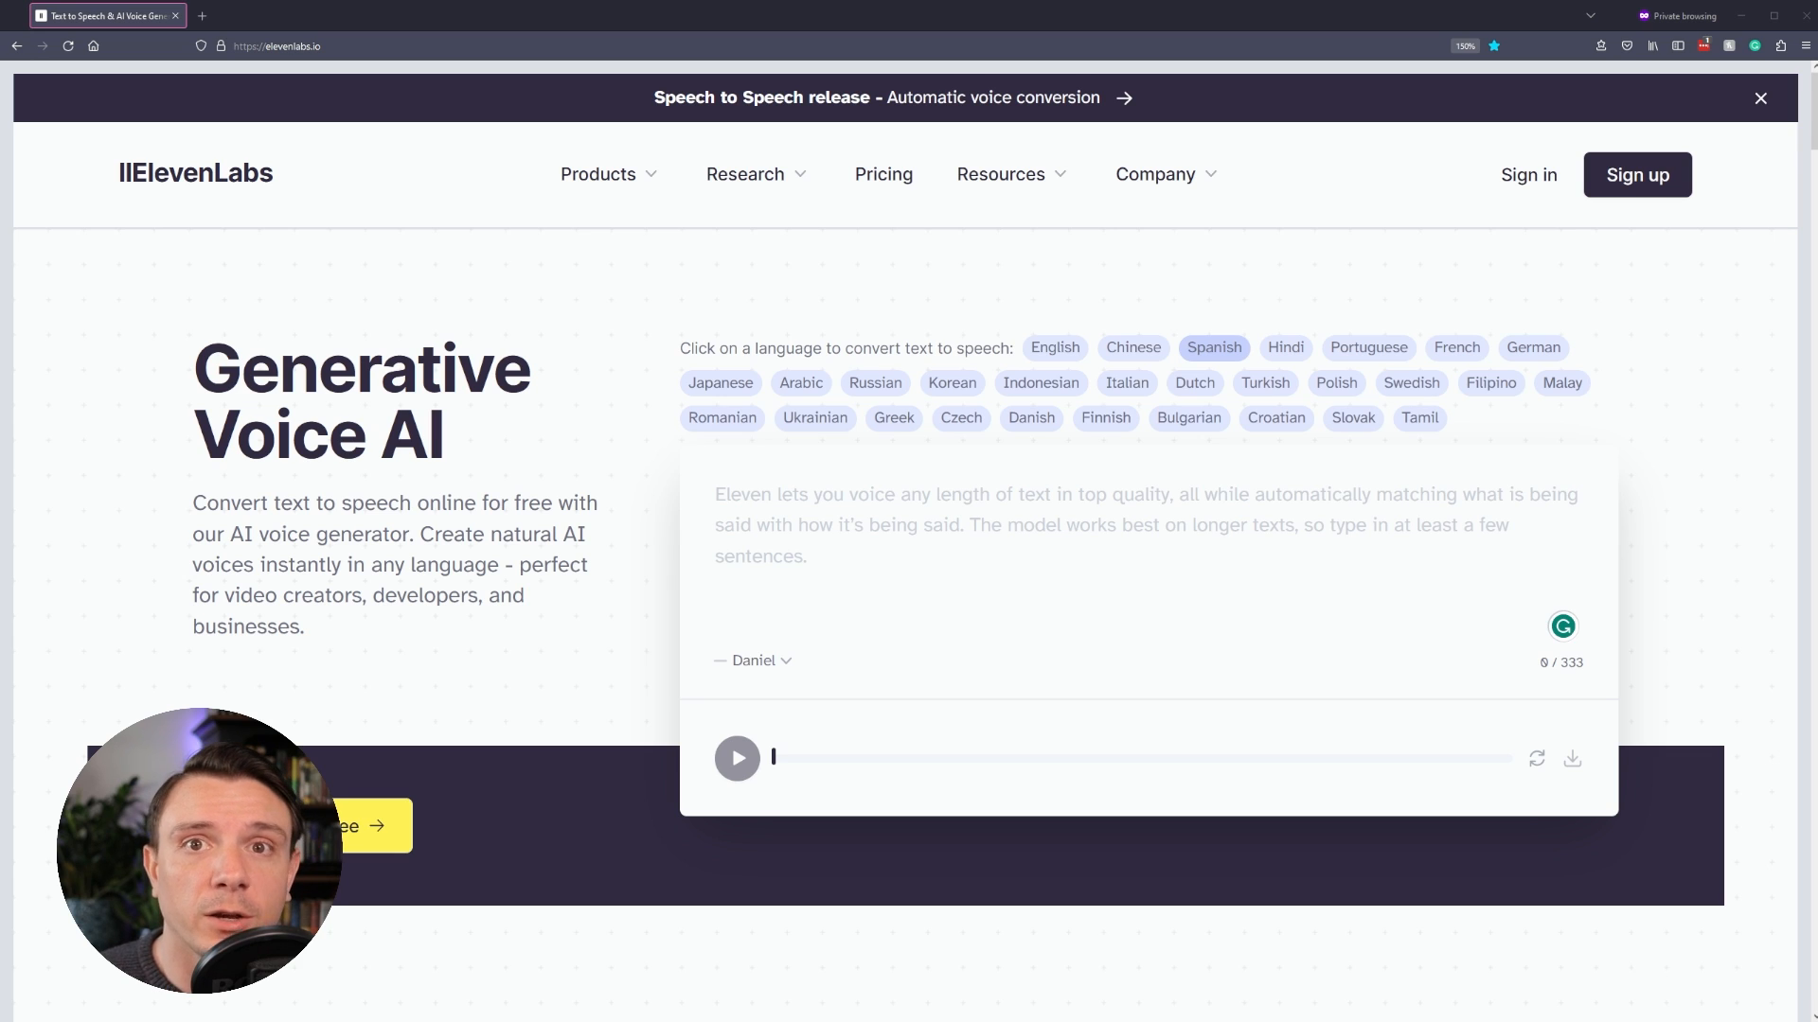
- Switch to ElevenLabs and browse the premade voices available for Text to Speech
left_click(714, 494)
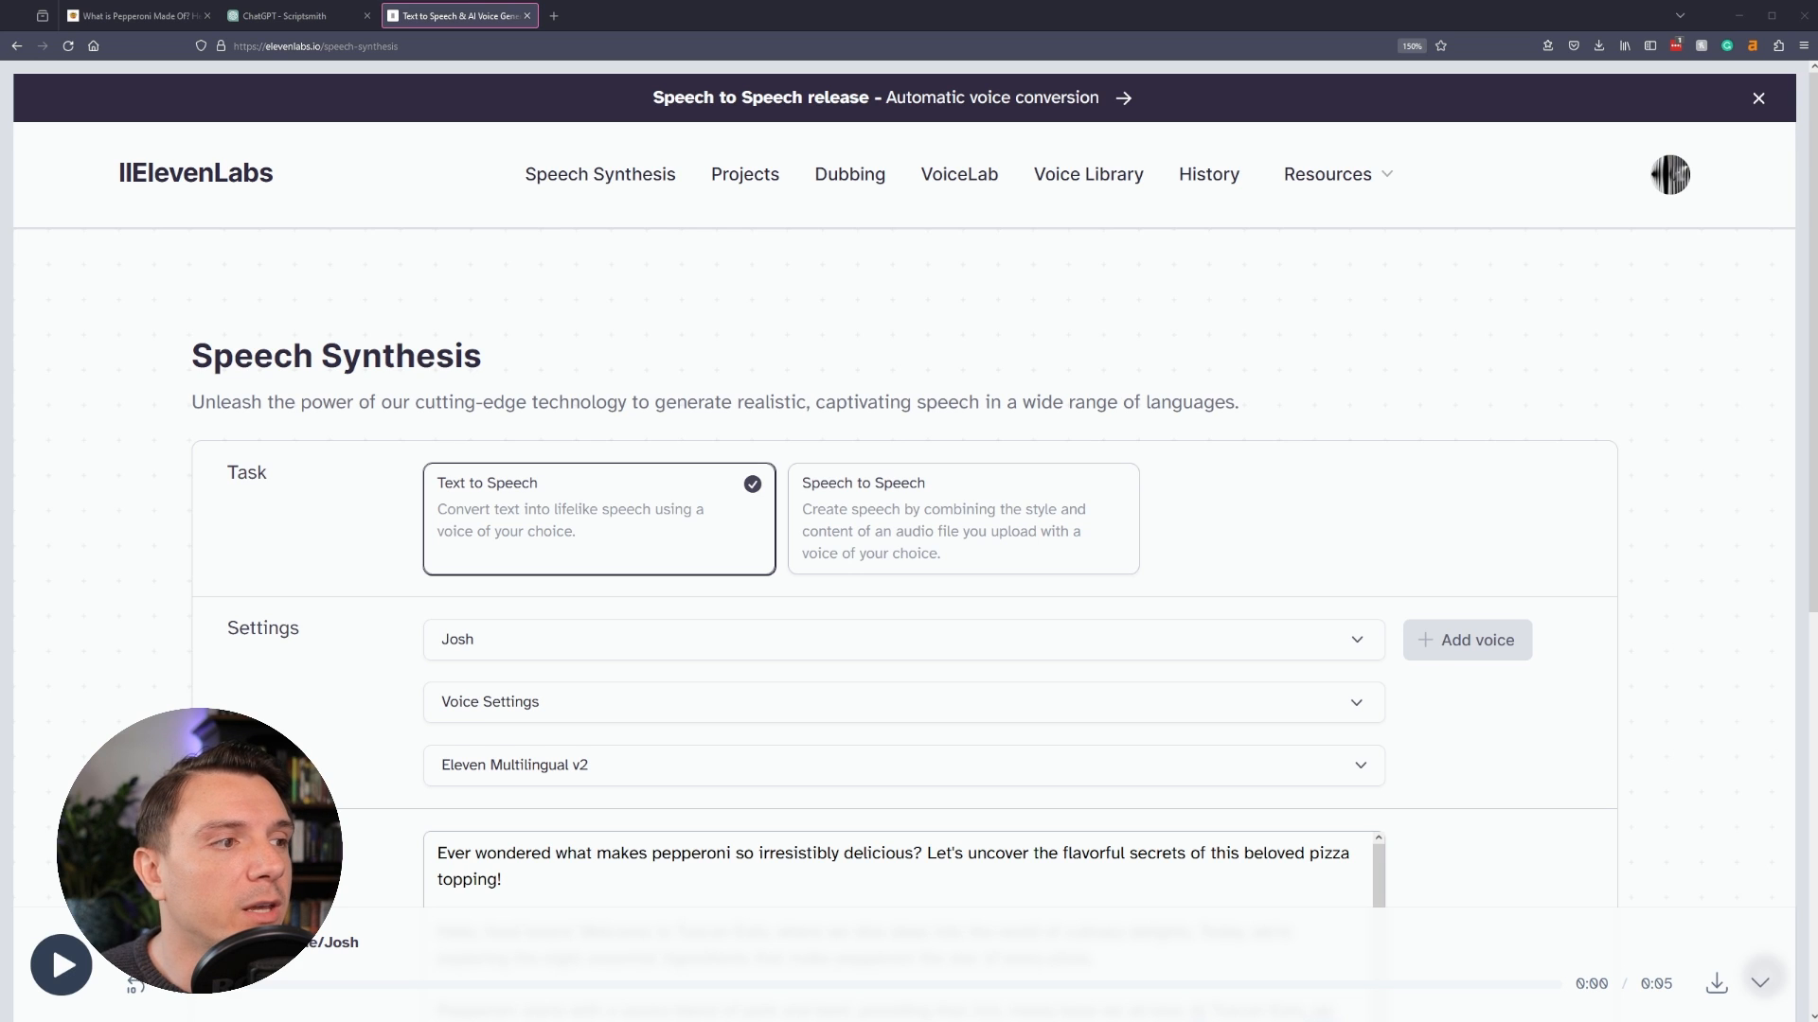
scroll(909, 474, "down", 1)
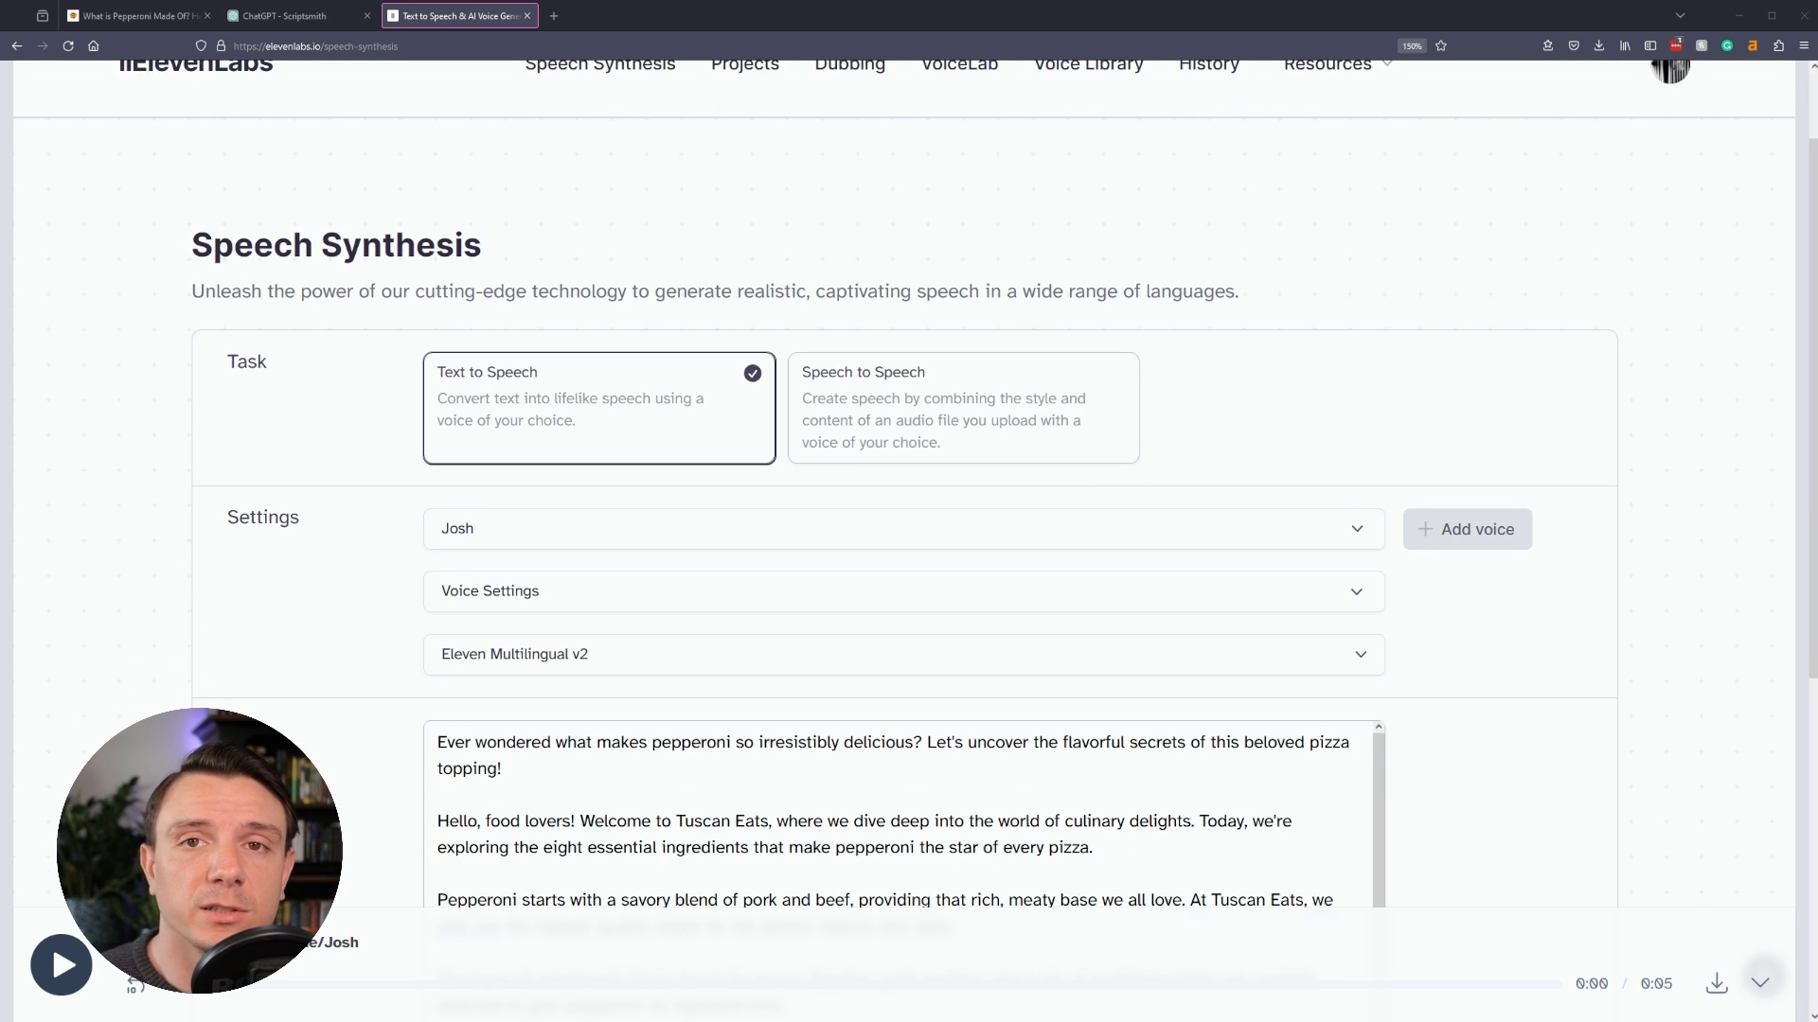
scroll(909, 421, "down", 1)
left_click(890, 418)
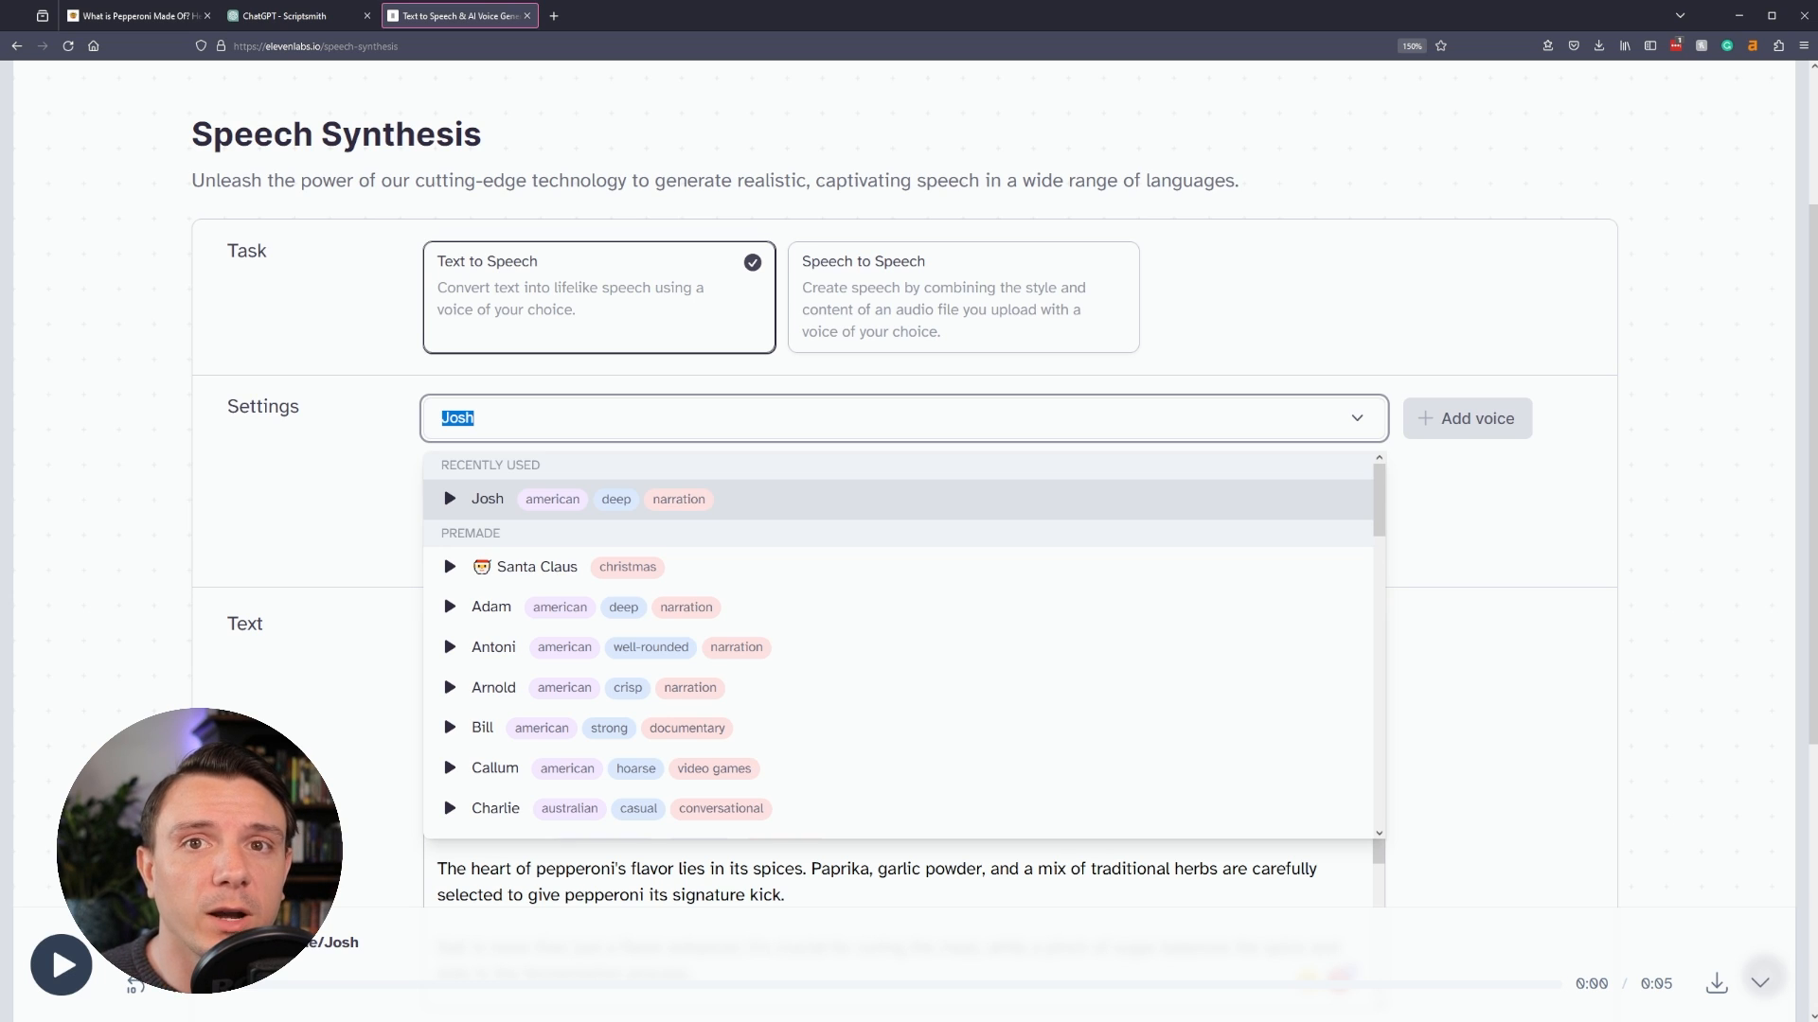
scroll(899, 611, "down", 3)
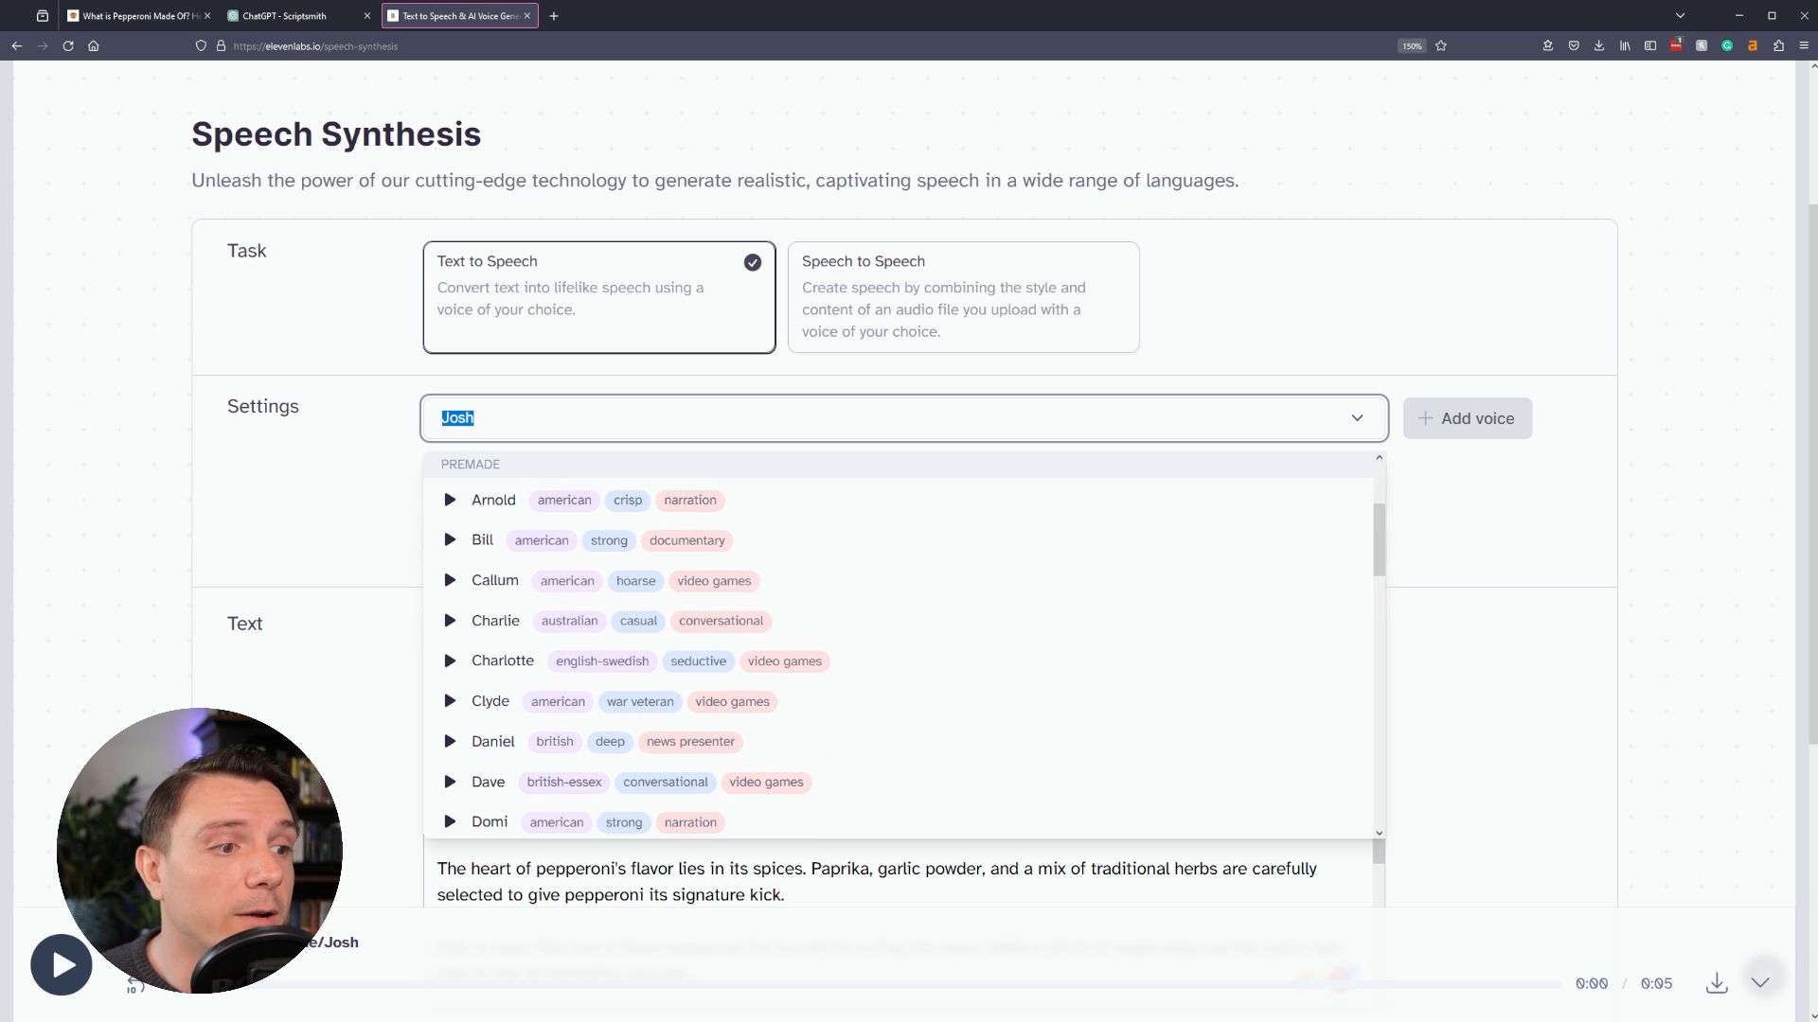
scroll(899, 644, "down", 3)
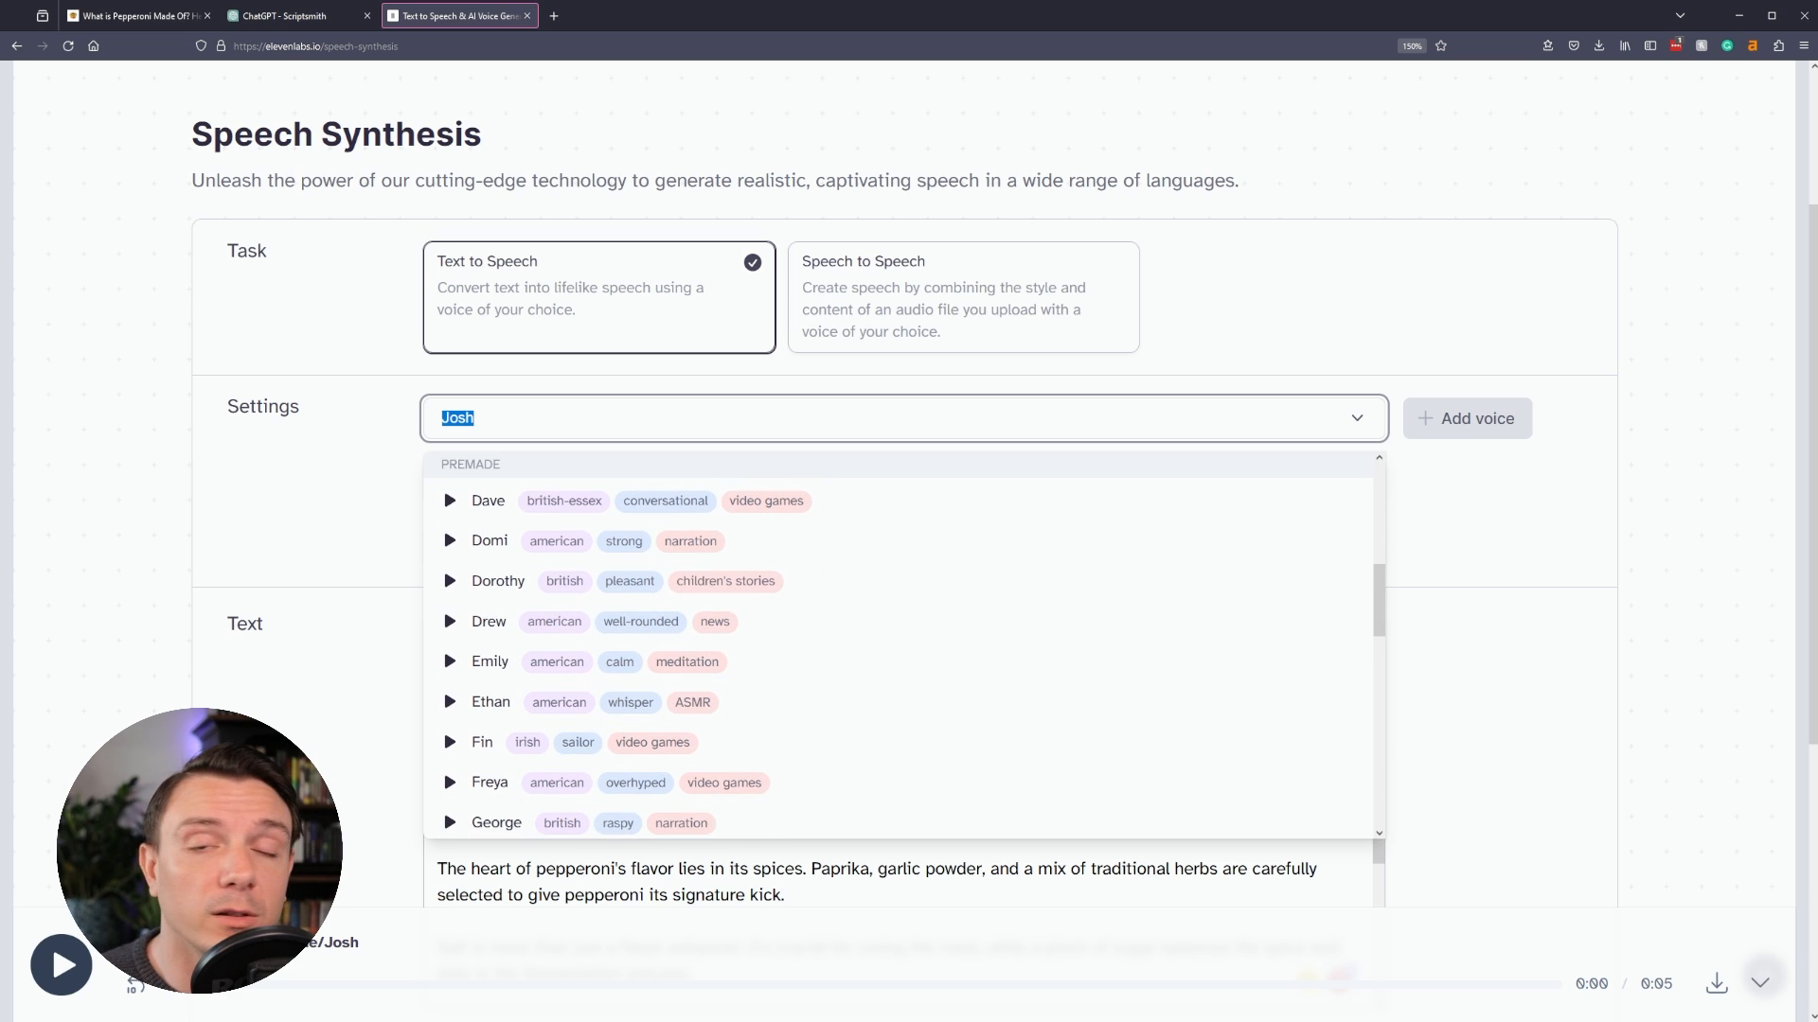
scroll(899, 644, "down", 4)
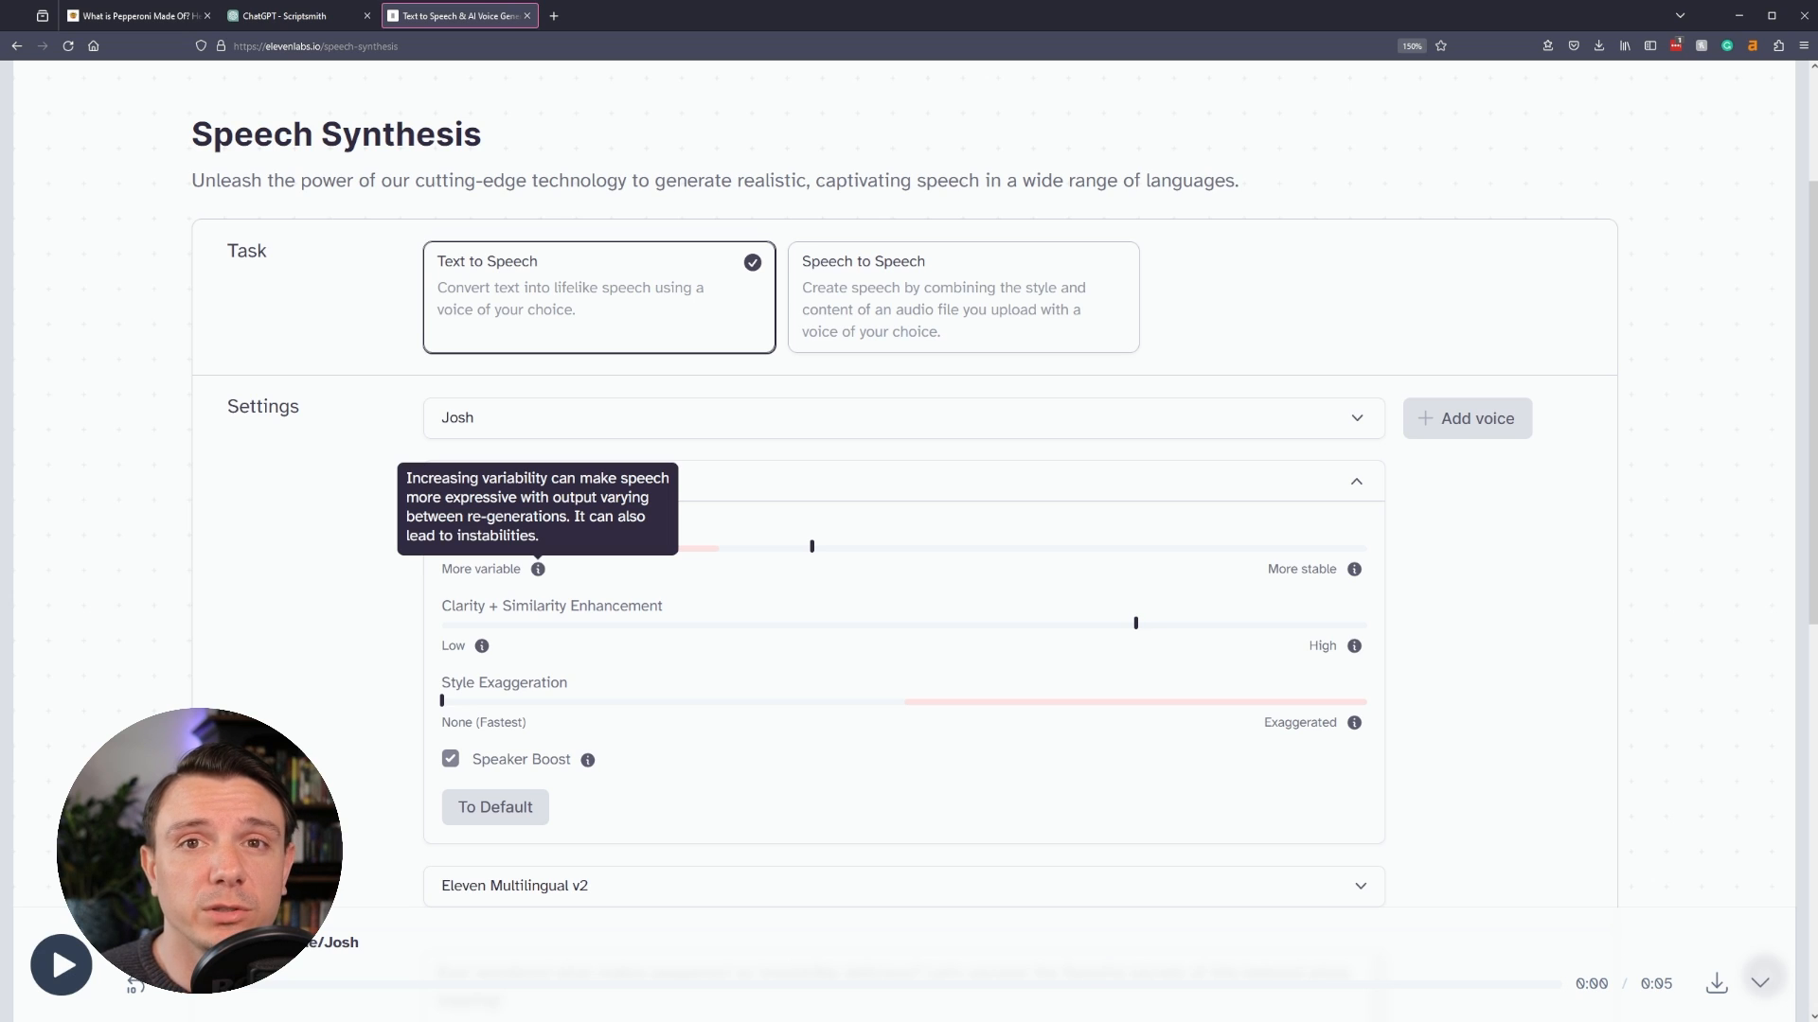
- Examine the explanations for Stability, Clarity + Similarity Enhancement, Style Exaggeration and Speaker Boost in the voice settings
mouse_move(811, 547)
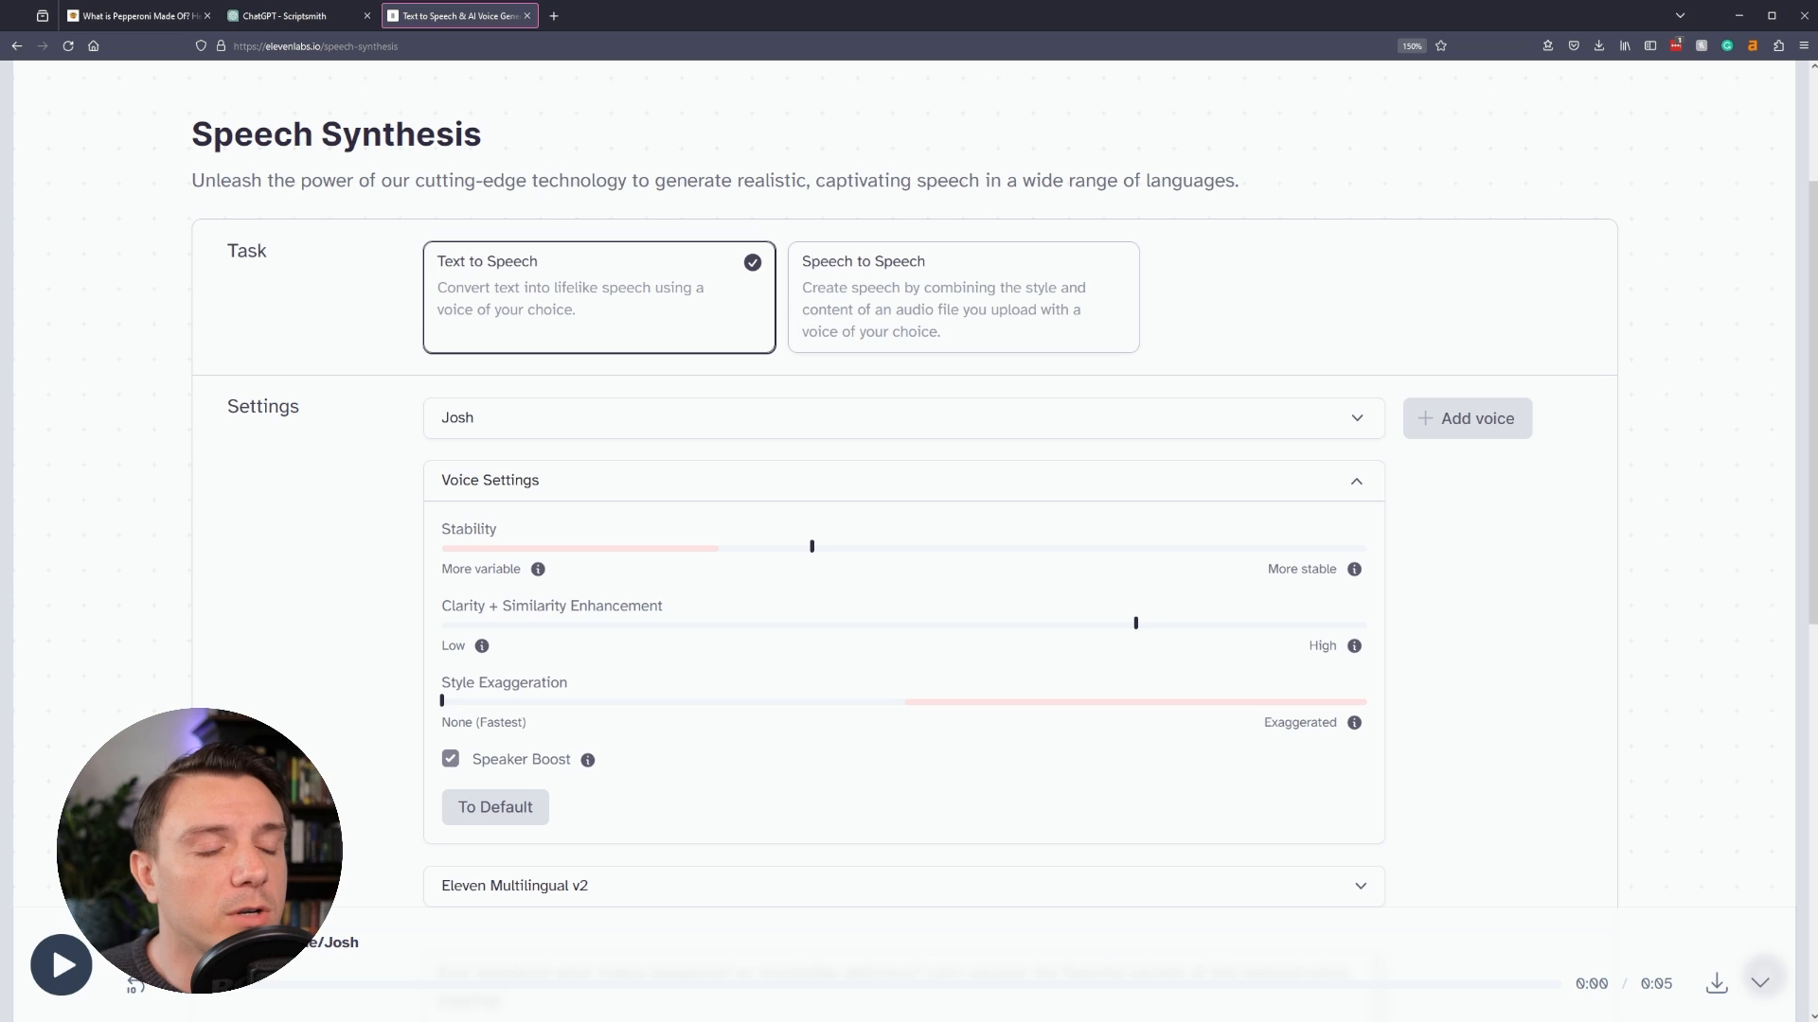
mouse_move(482, 646)
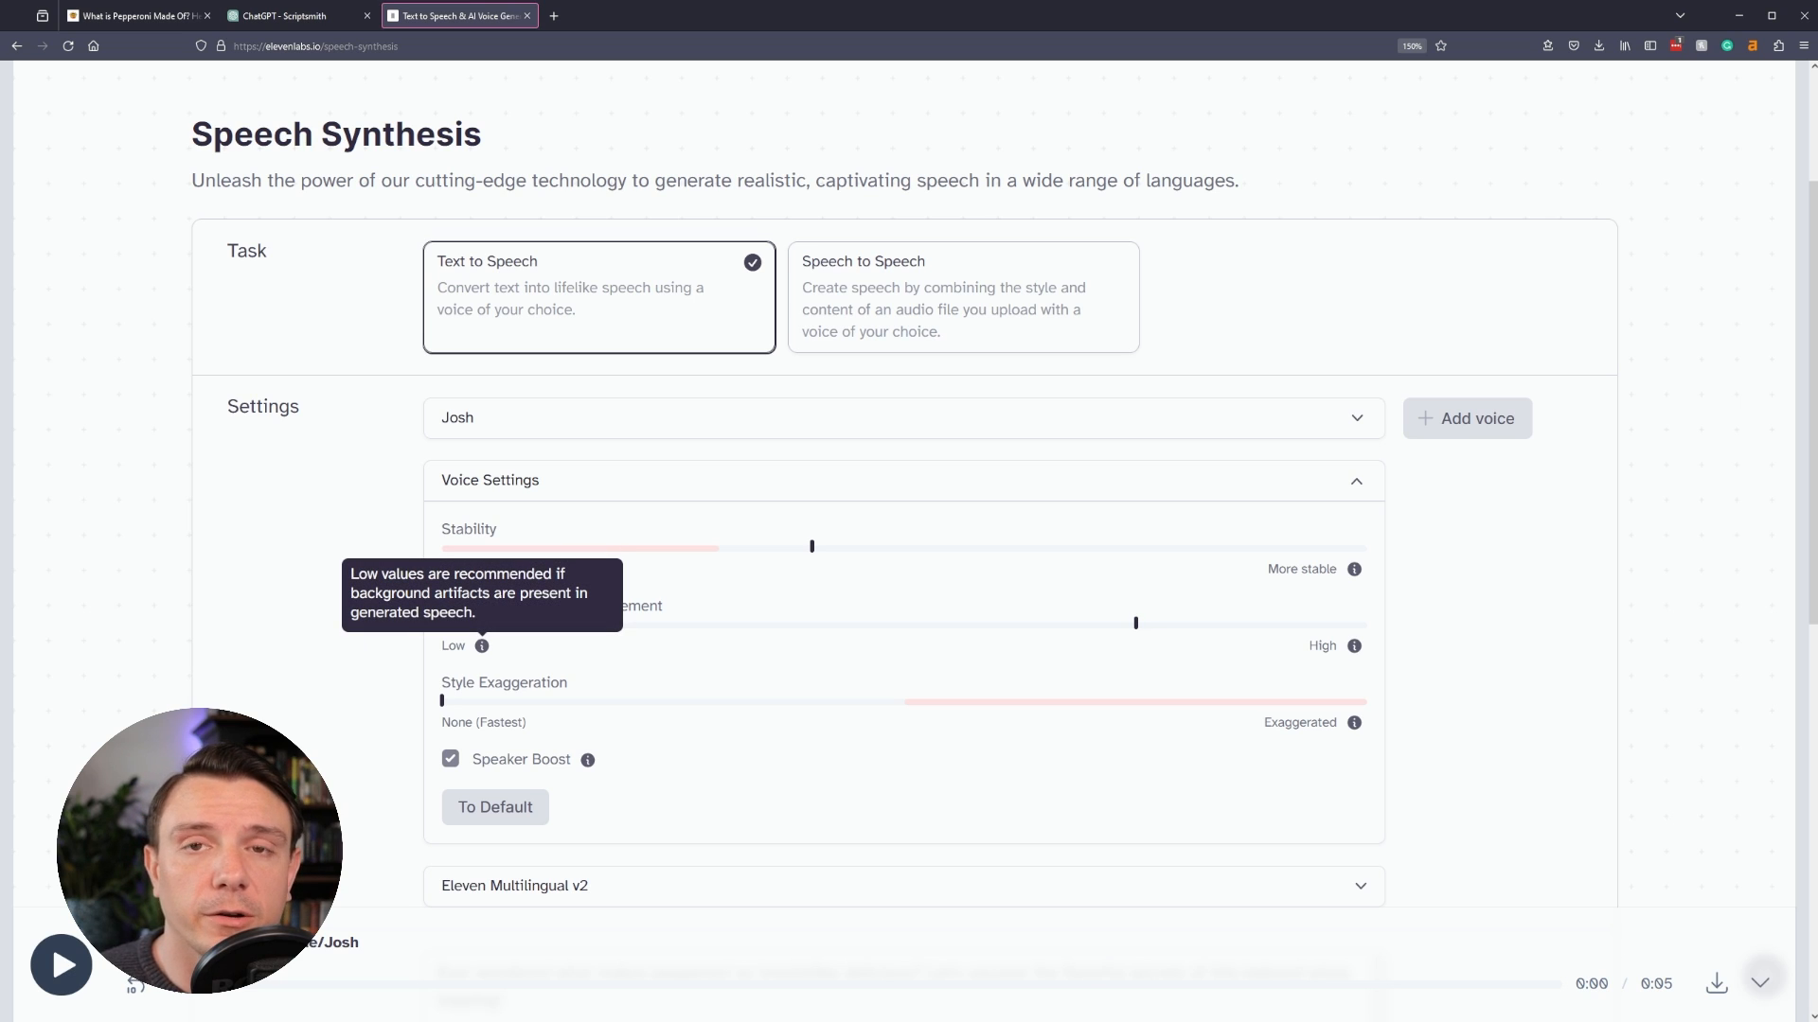
mouse_move(1354, 645)
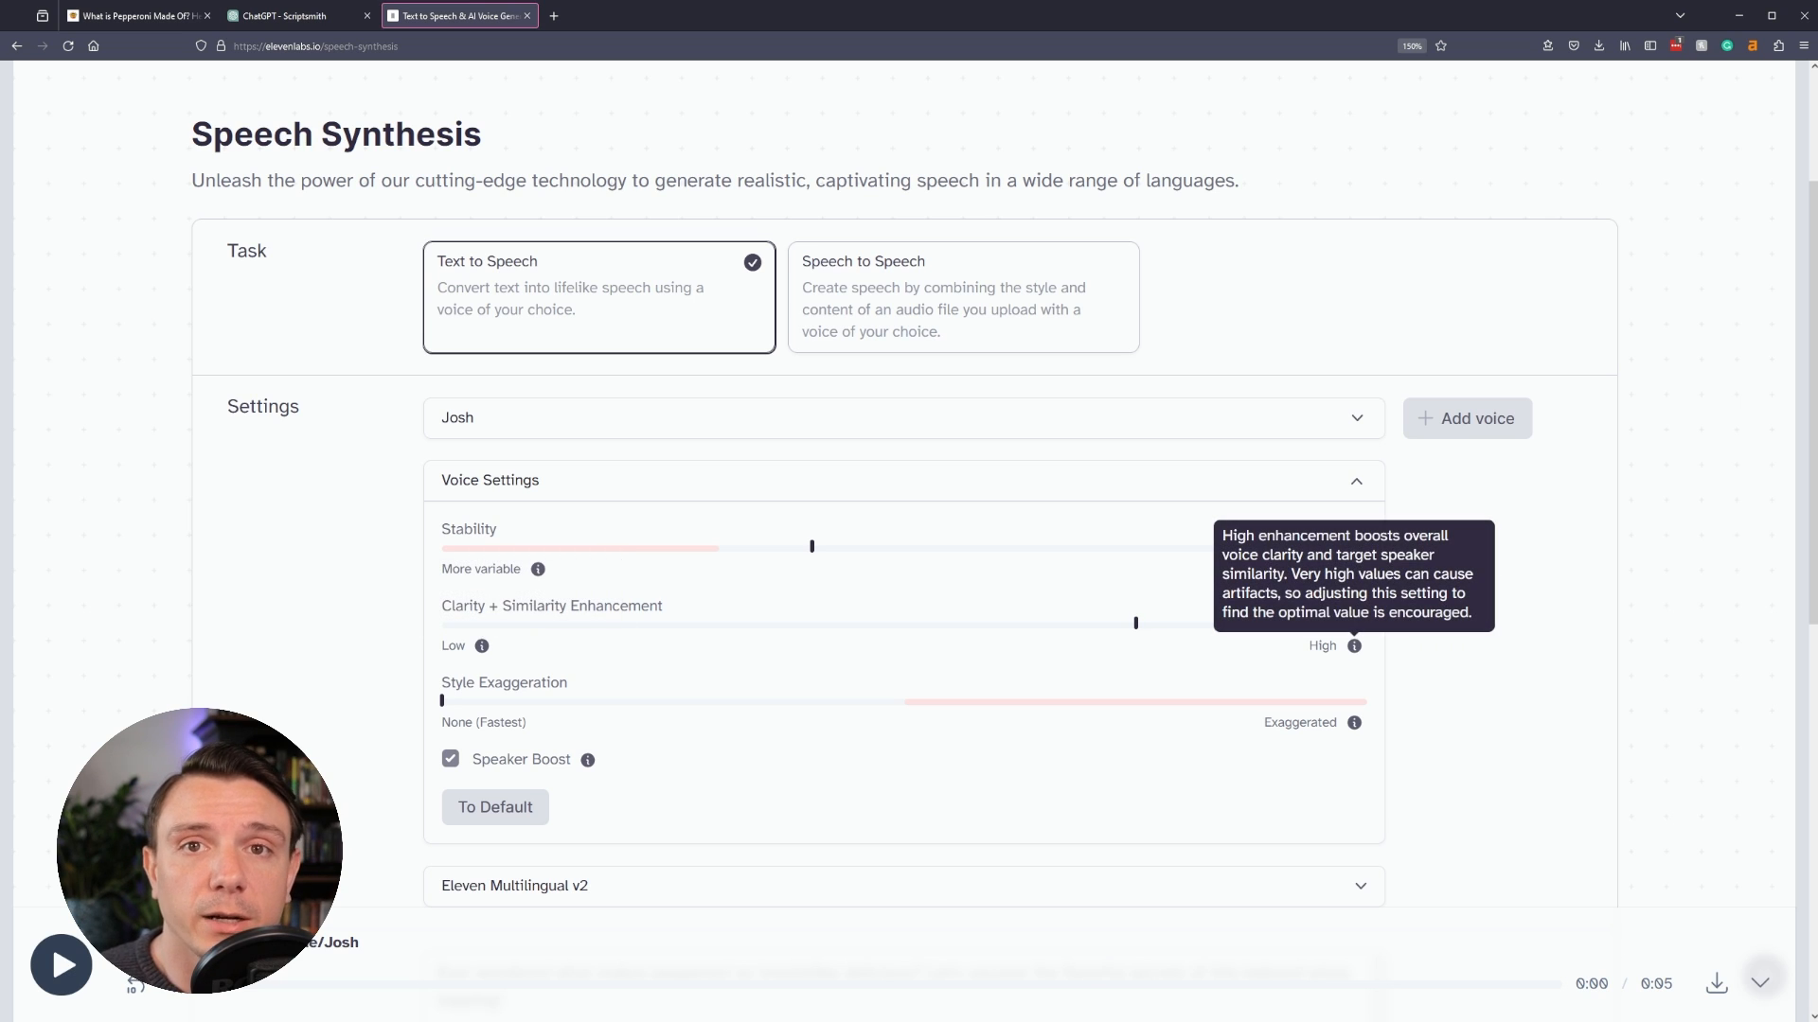
mouse_move(1137, 623)
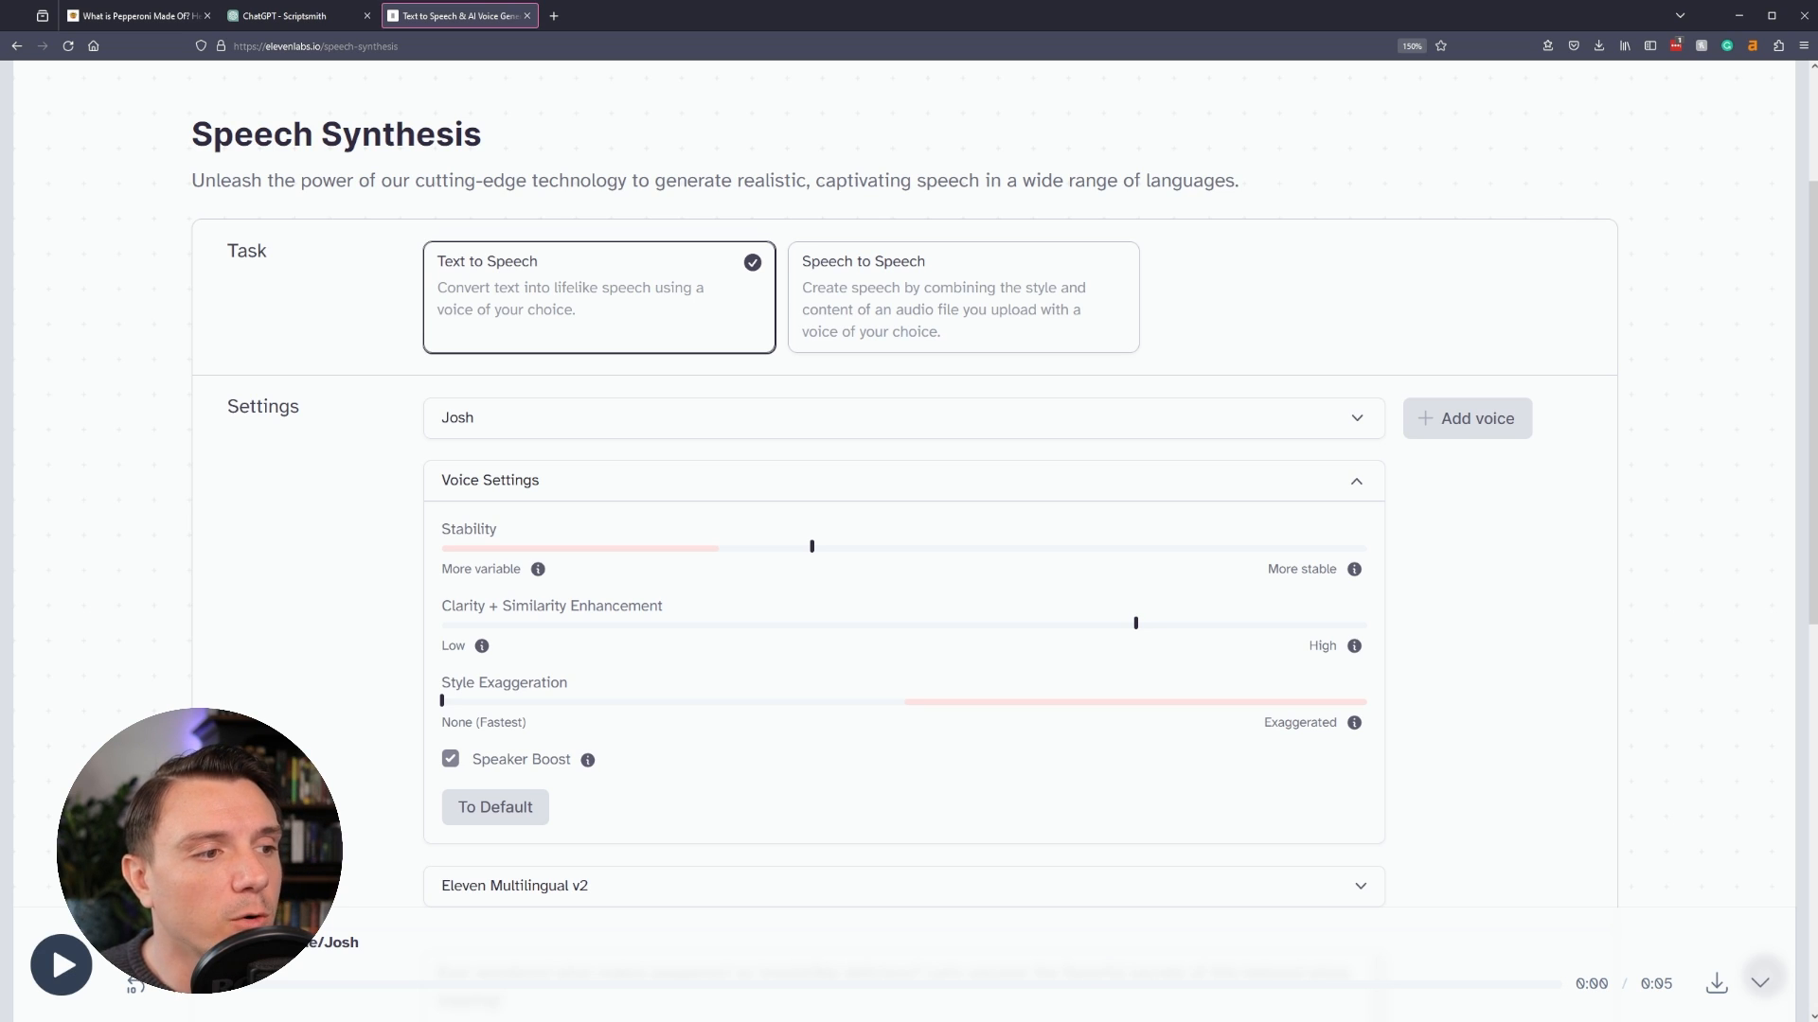
mouse_move(442, 700)
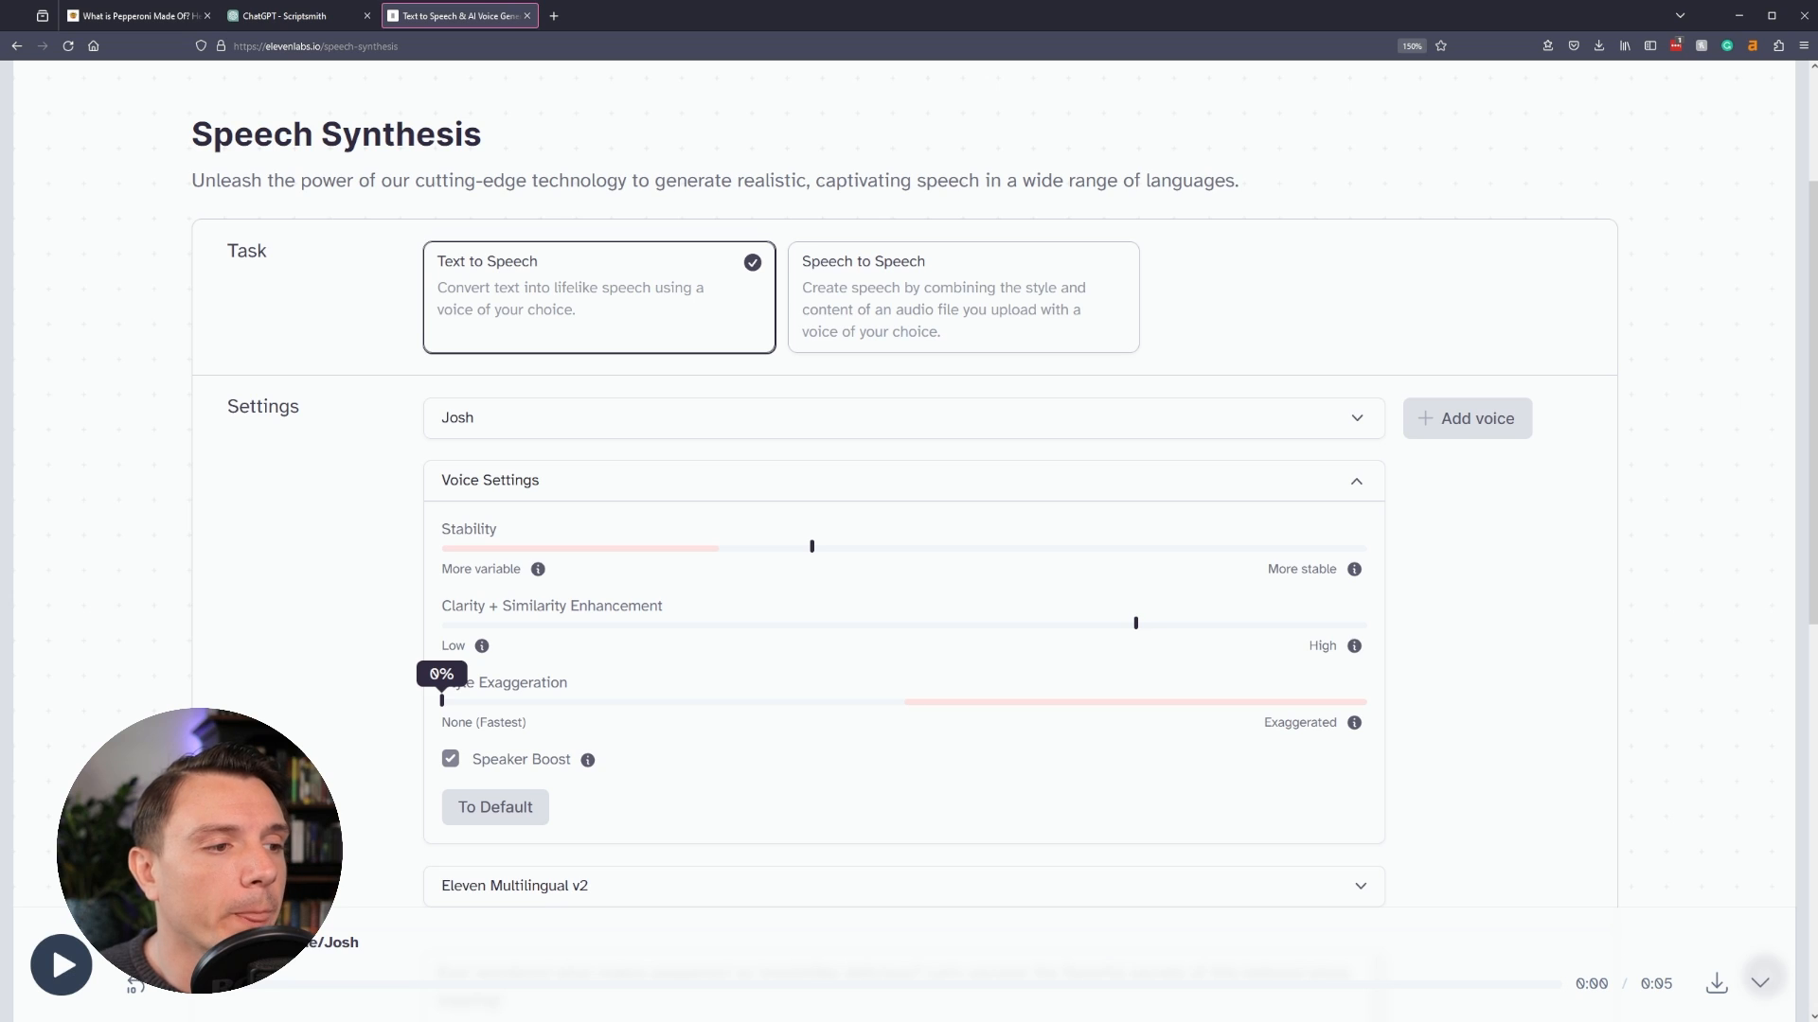
mouse_move(587, 759)
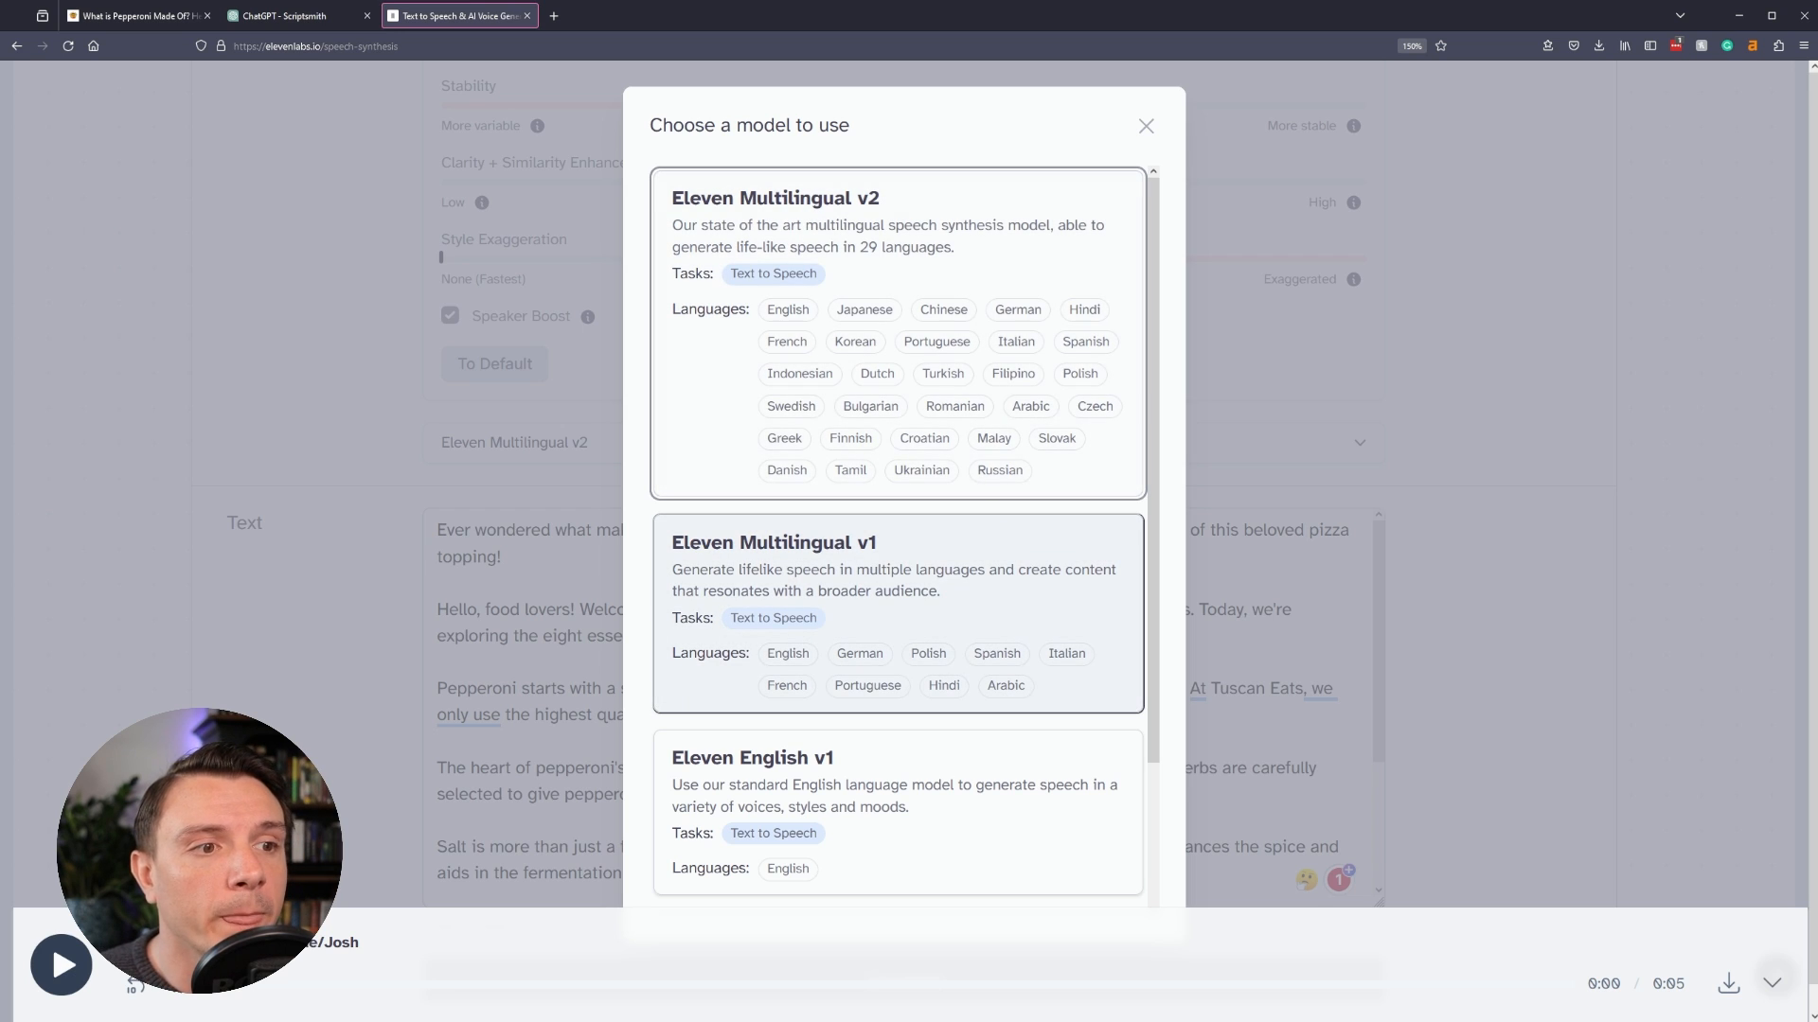
- Try the Eleven Multilingual v1 speech model and switch back to Eleven Multilingual v2
left_click(853, 586)
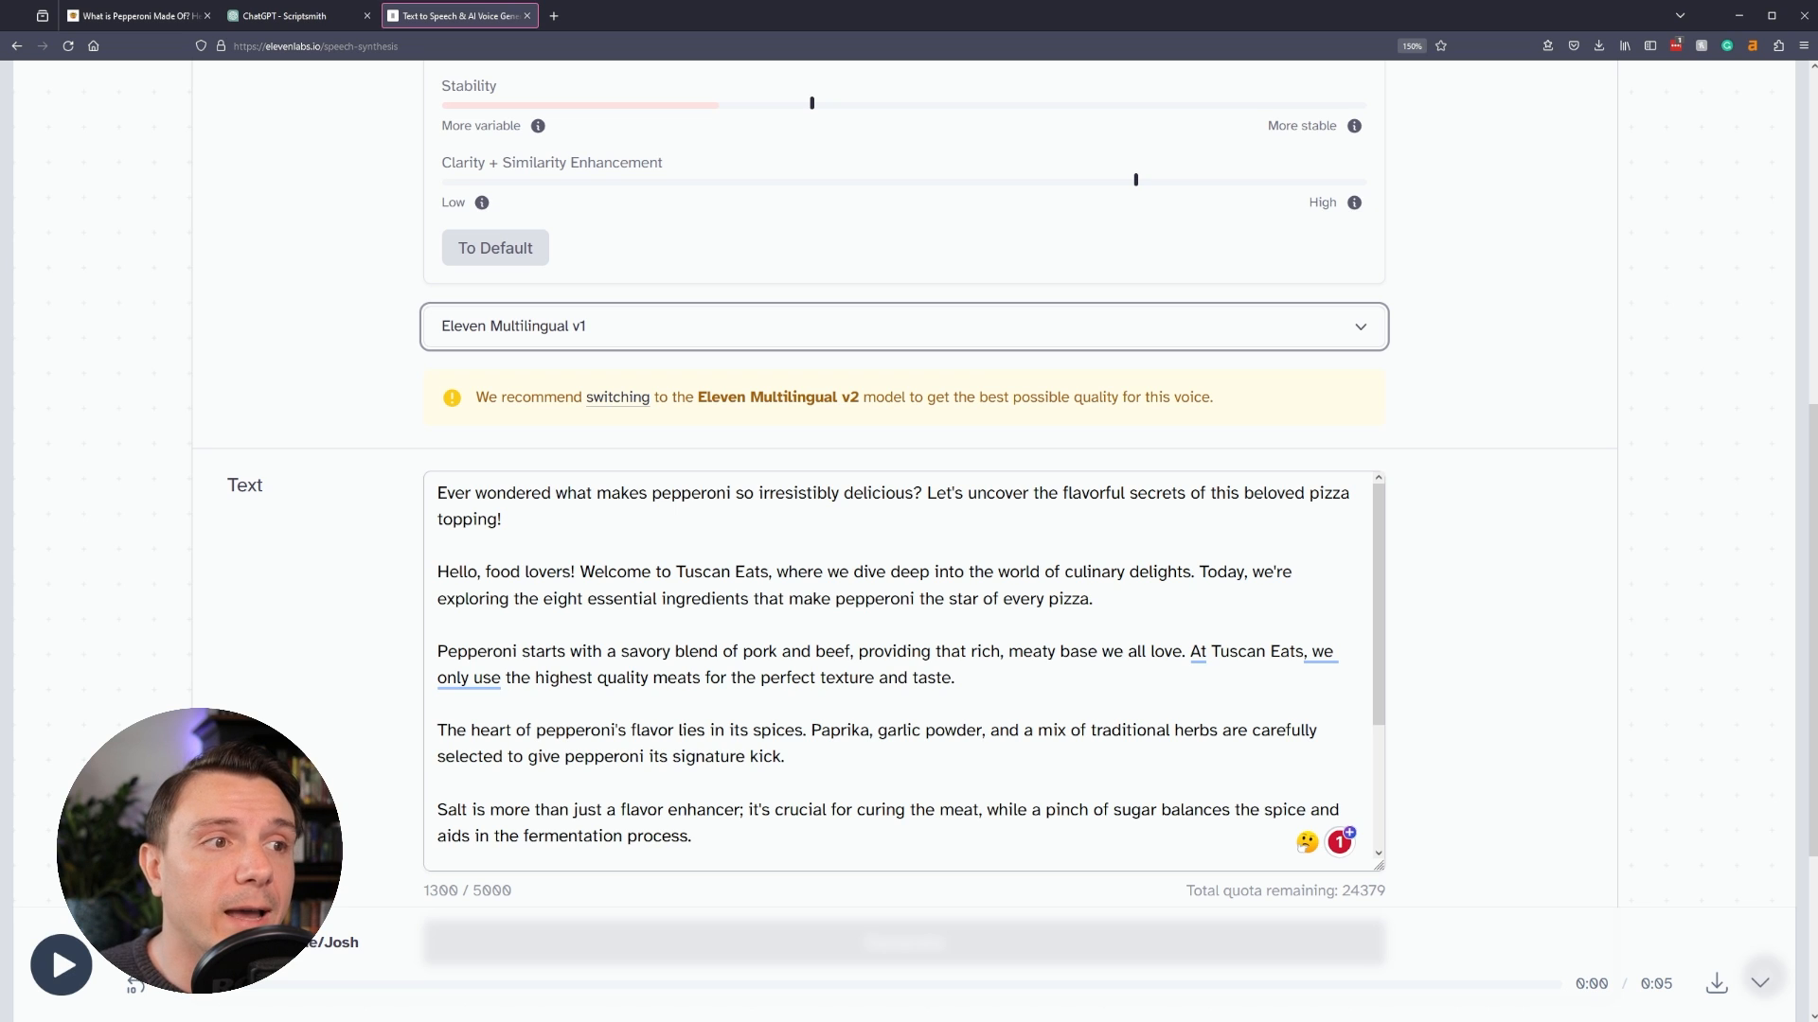
left_click(903, 326)
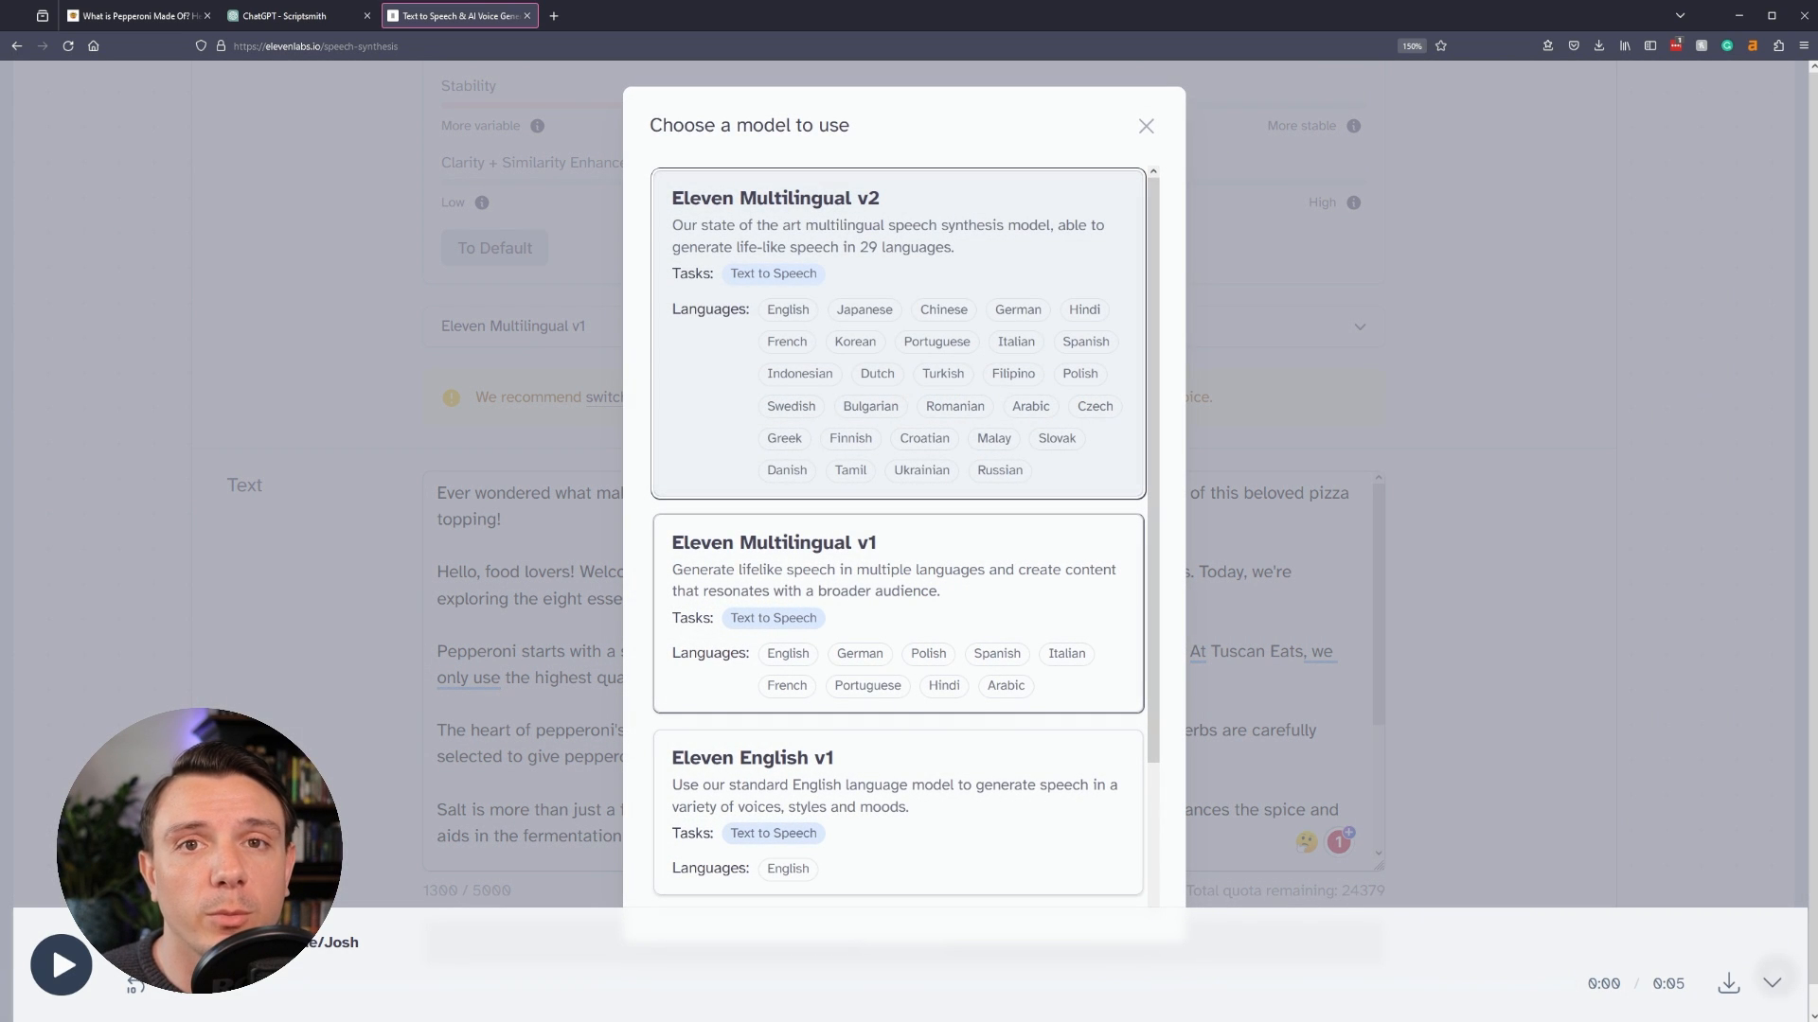
left_click(898, 331)
- Generate the voiceover from the pepperoni script and play it back
scroll(903, 474, "down", 3)
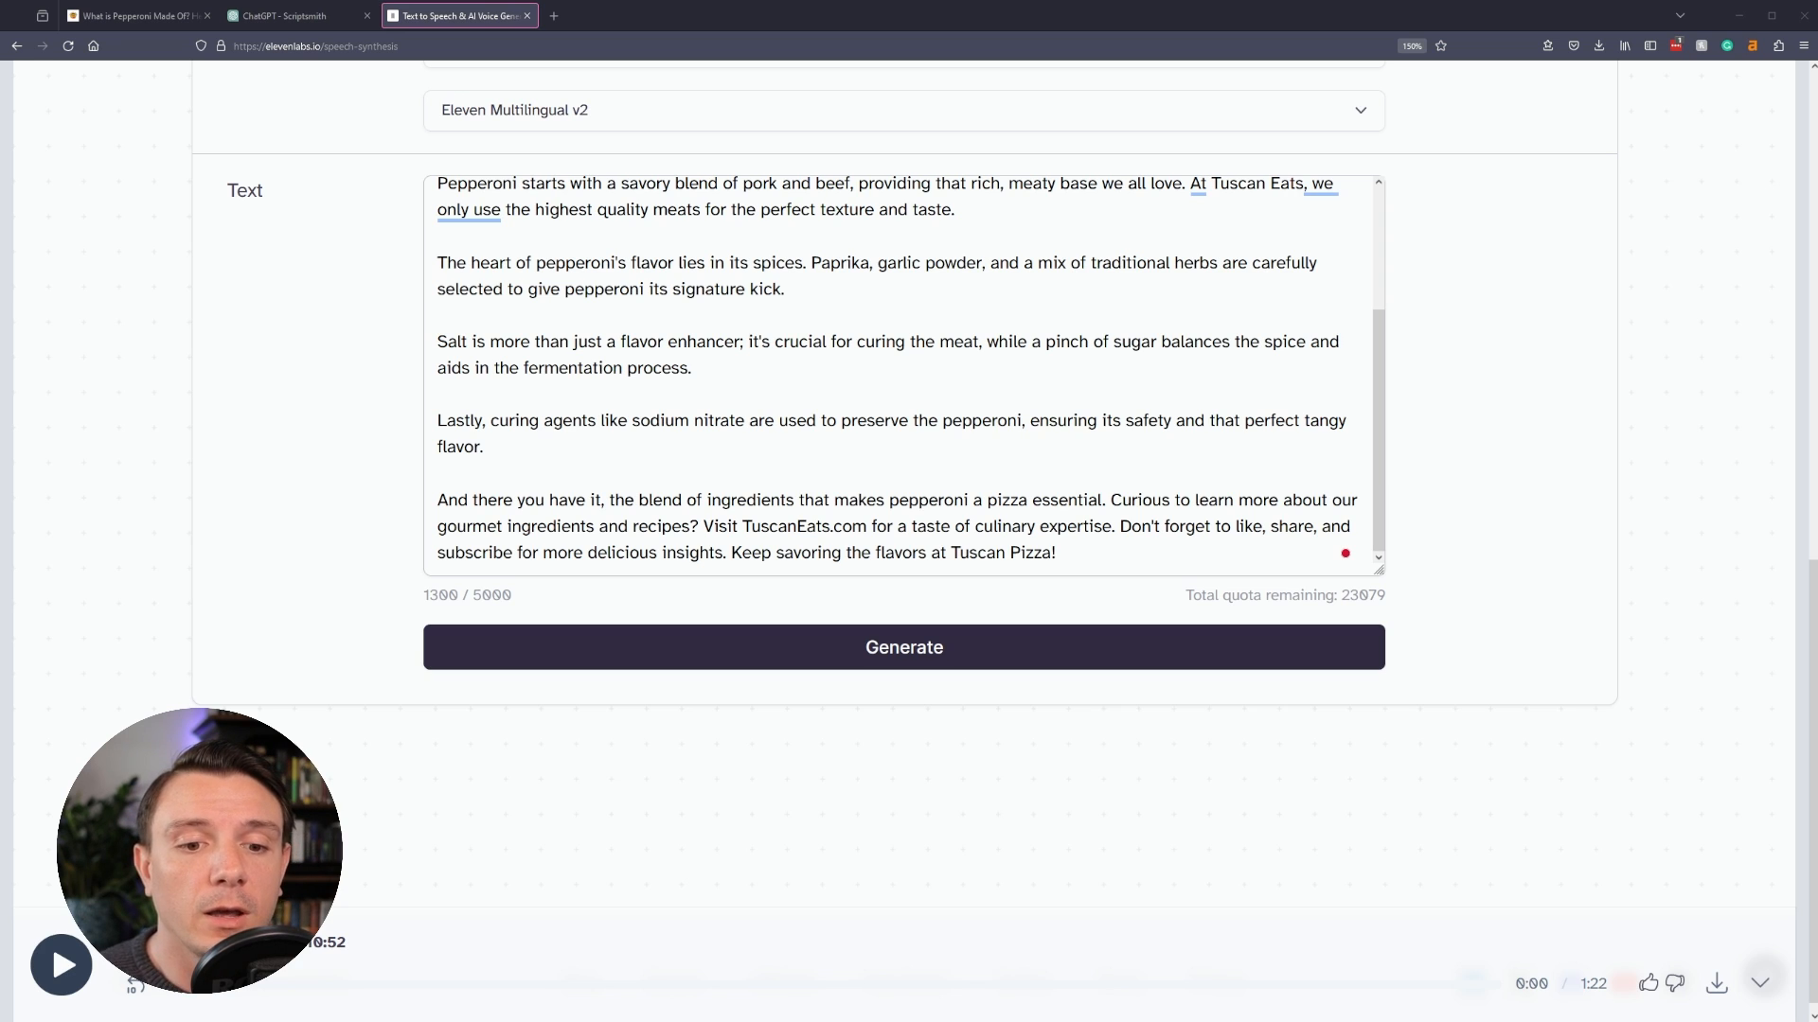
double_click(1592, 983)
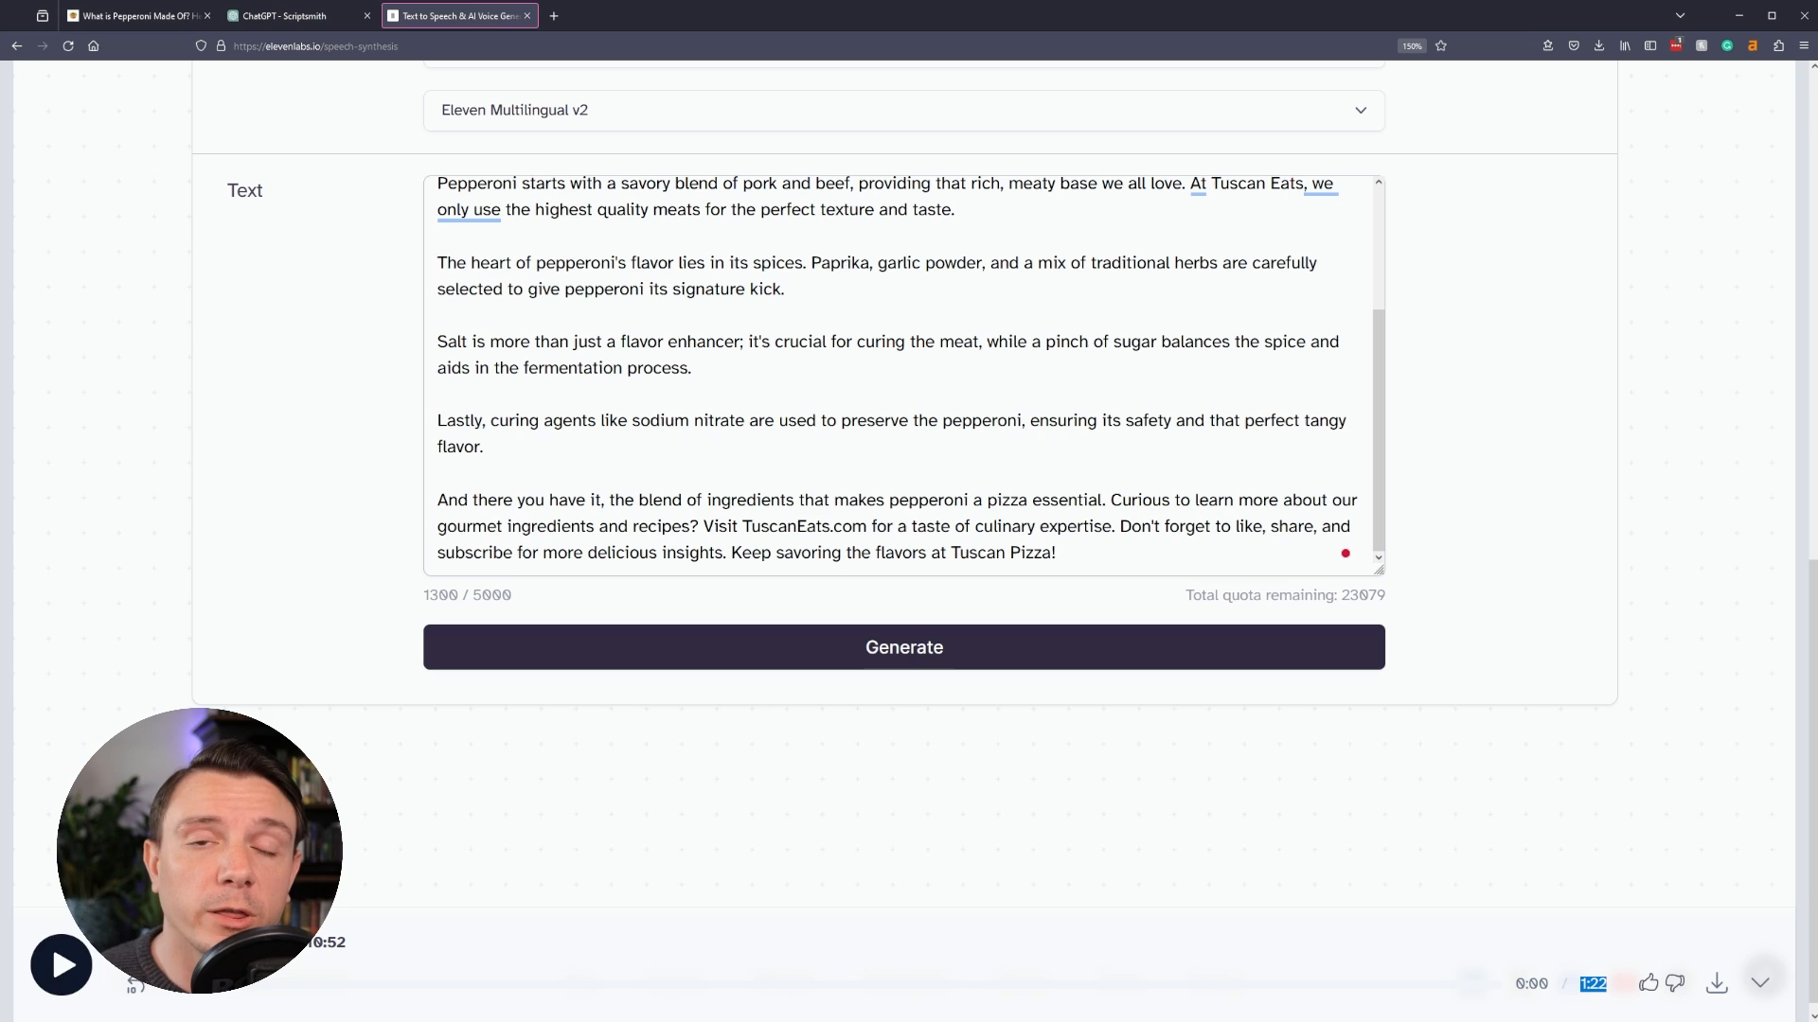
left_click(61, 964)
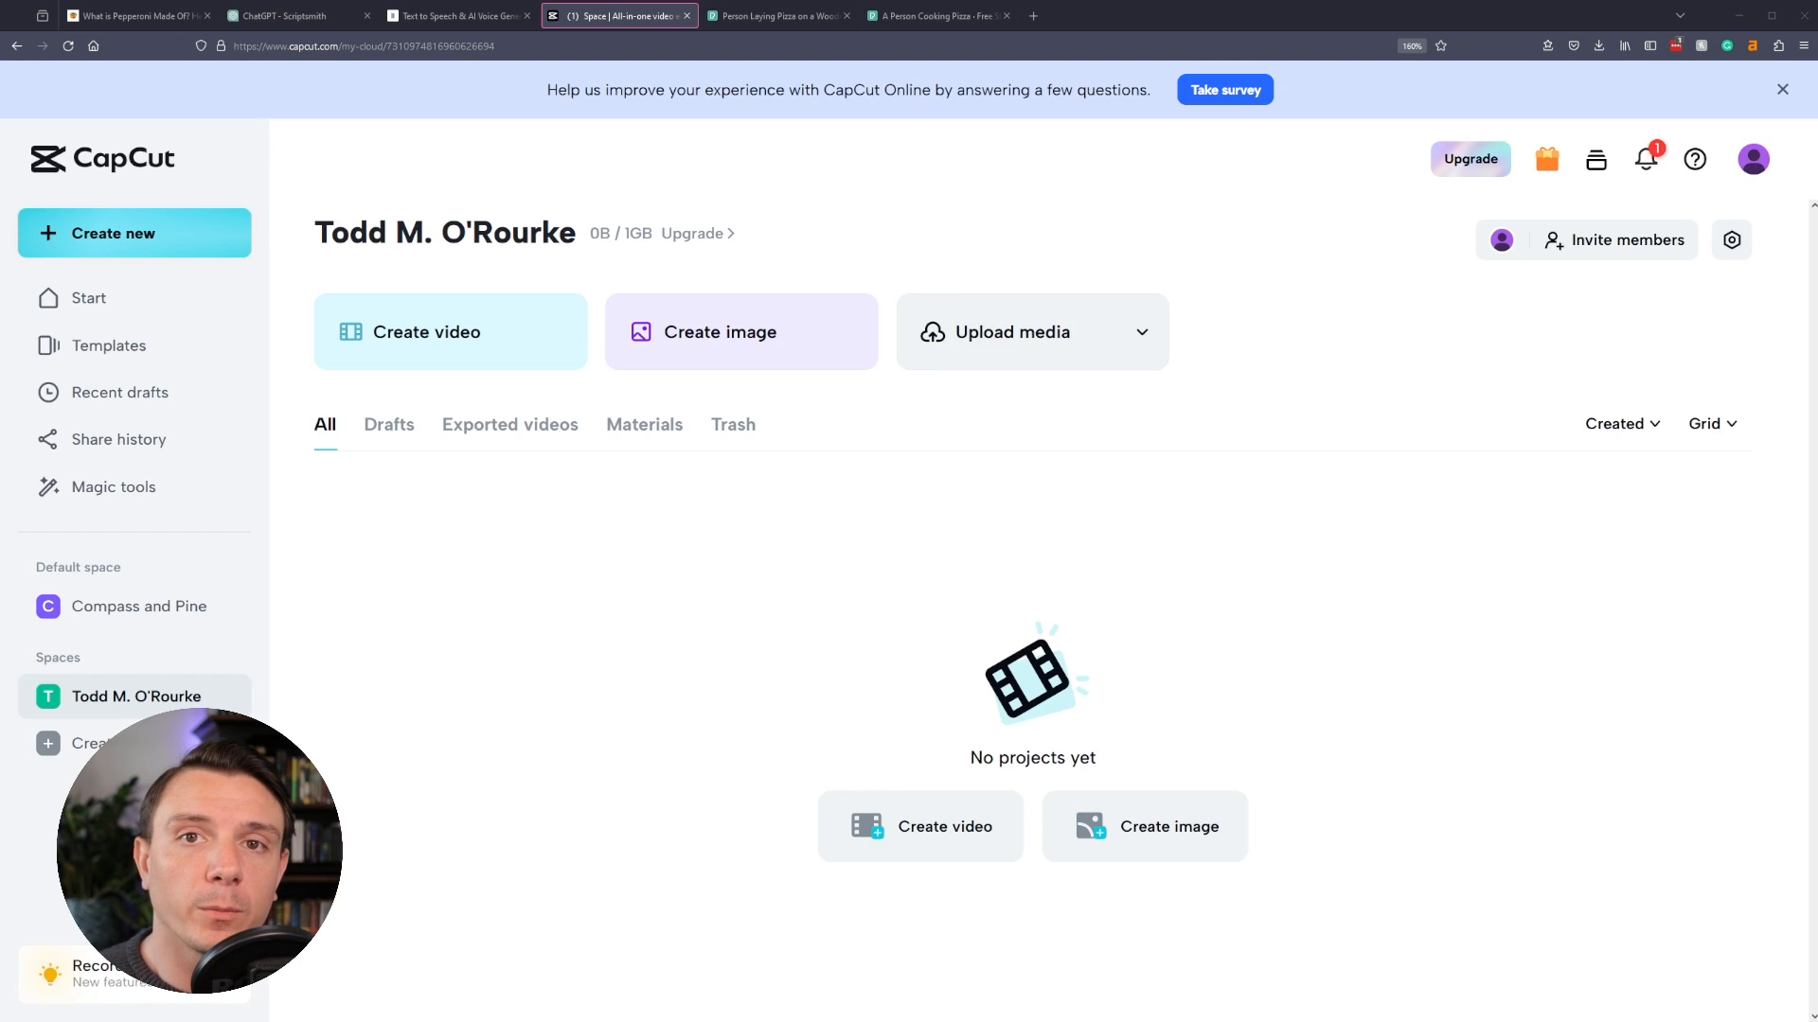
- Create a CapCut video project and place clips 11, 22, 18, 14 and 17 in that order on the track above the voiceover
left_click(919, 825)
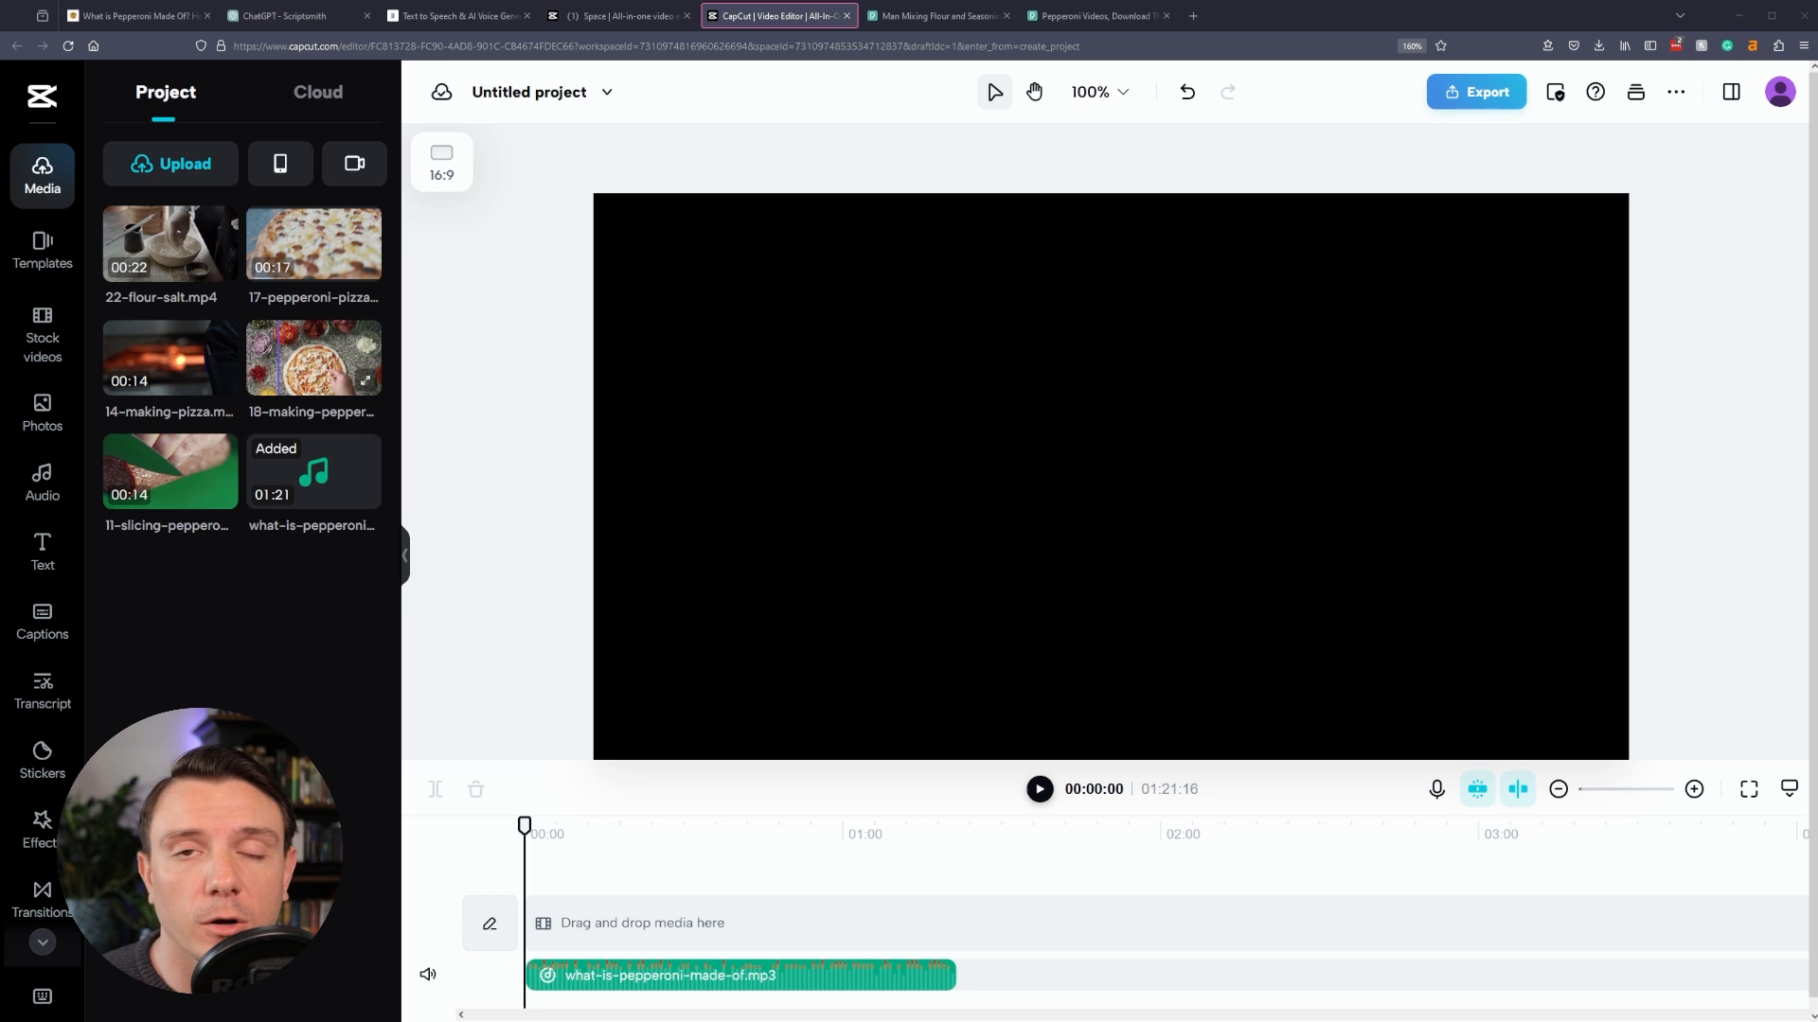
left_click_drag(189, 472, 562, 923)
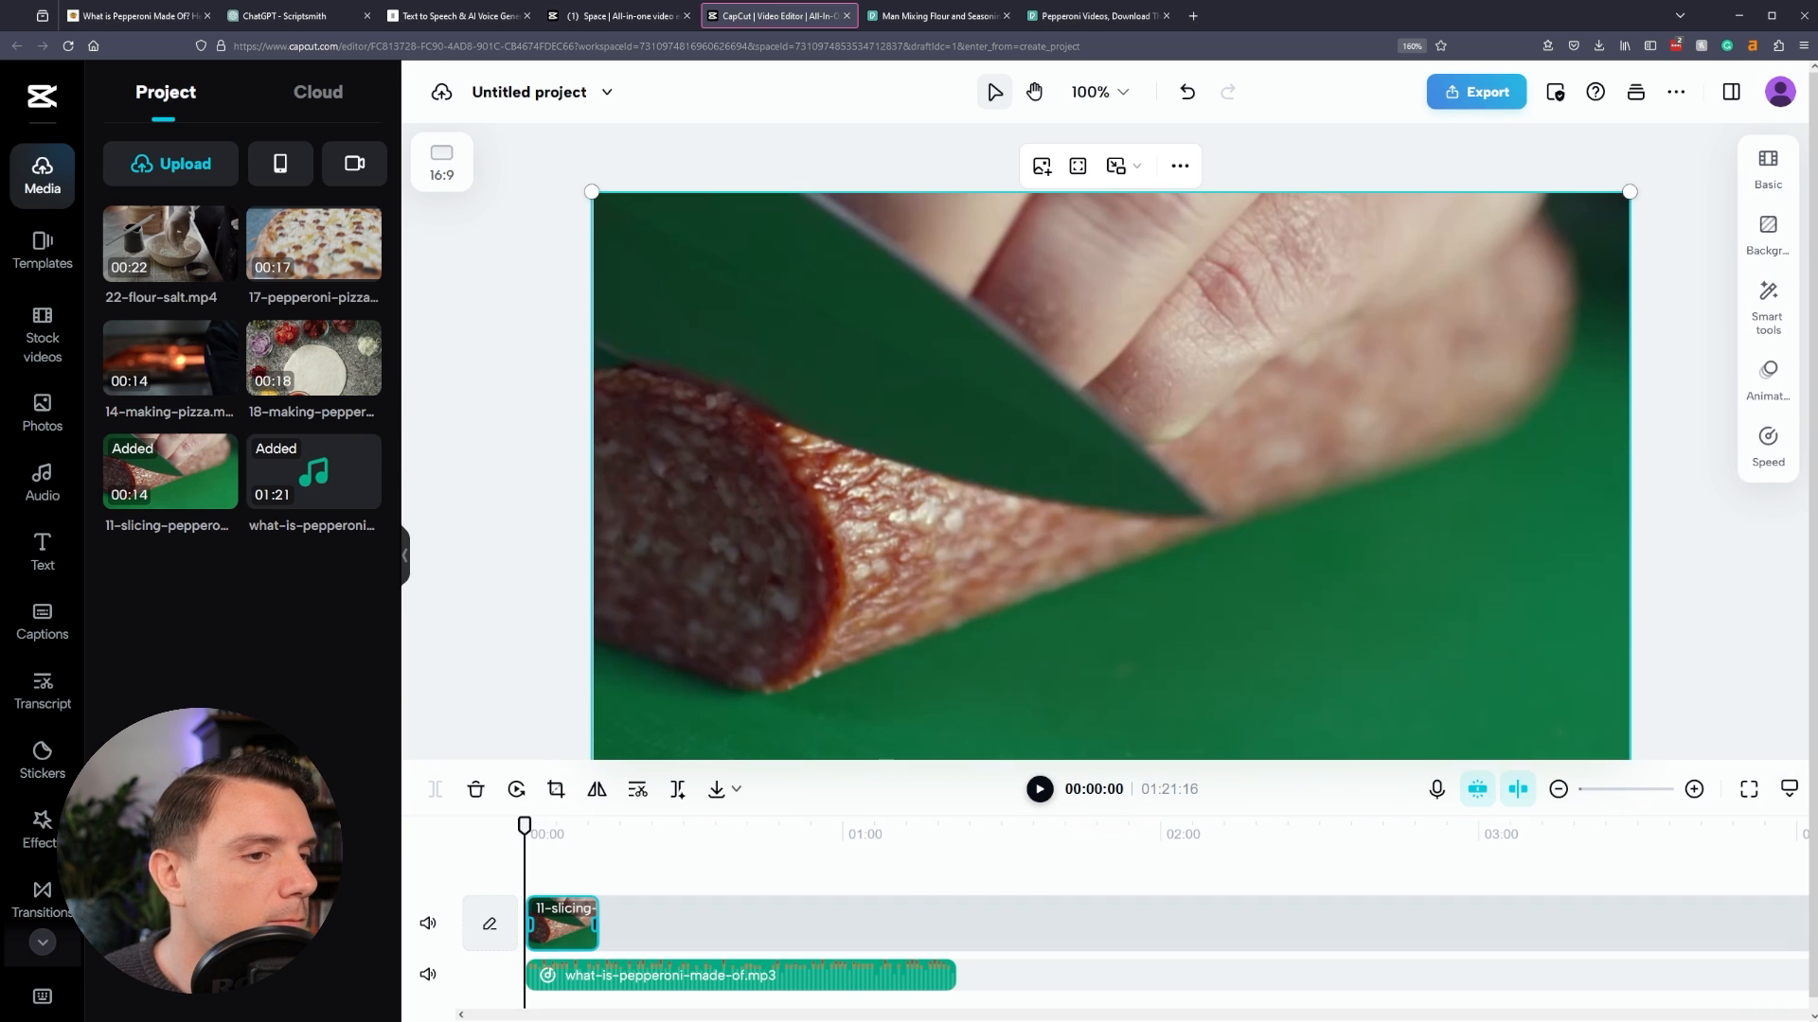
left_click_drag(171, 243, 660, 923)
left_click_drag(313, 358, 767, 923)
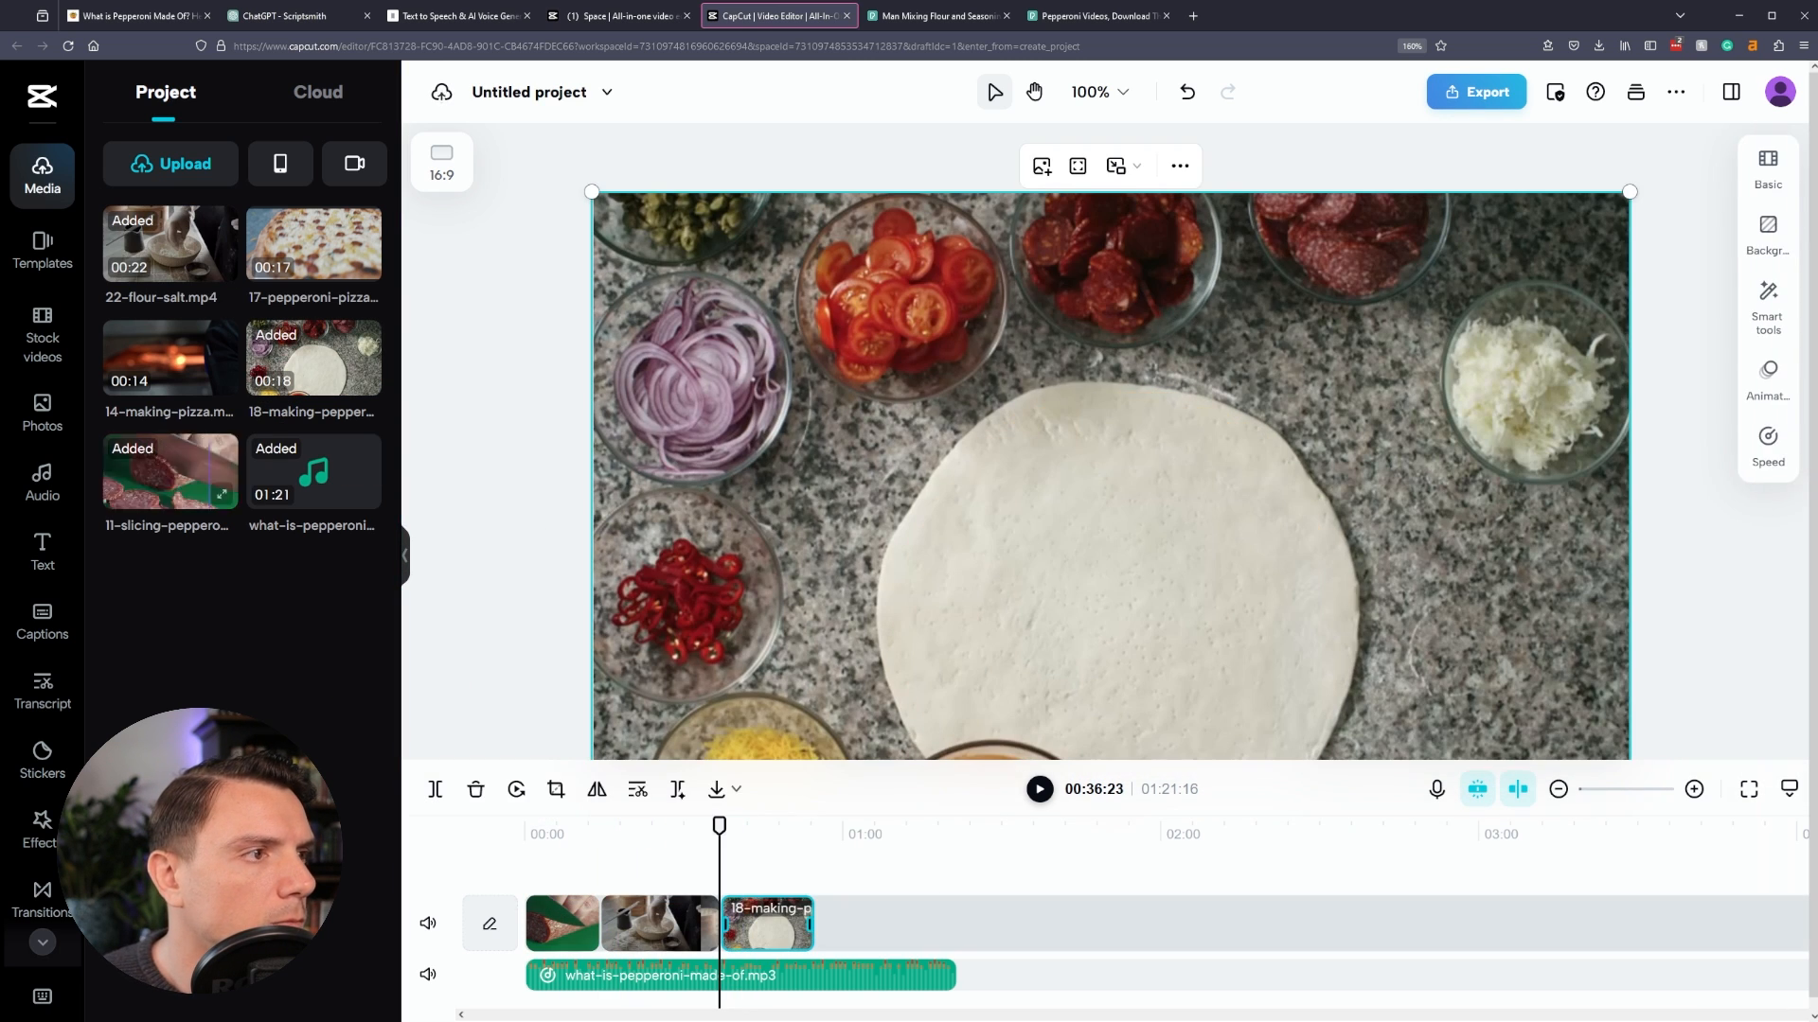
left_click_drag(170, 357, 854, 923)
left_click_drag(313, 243, 957, 923)
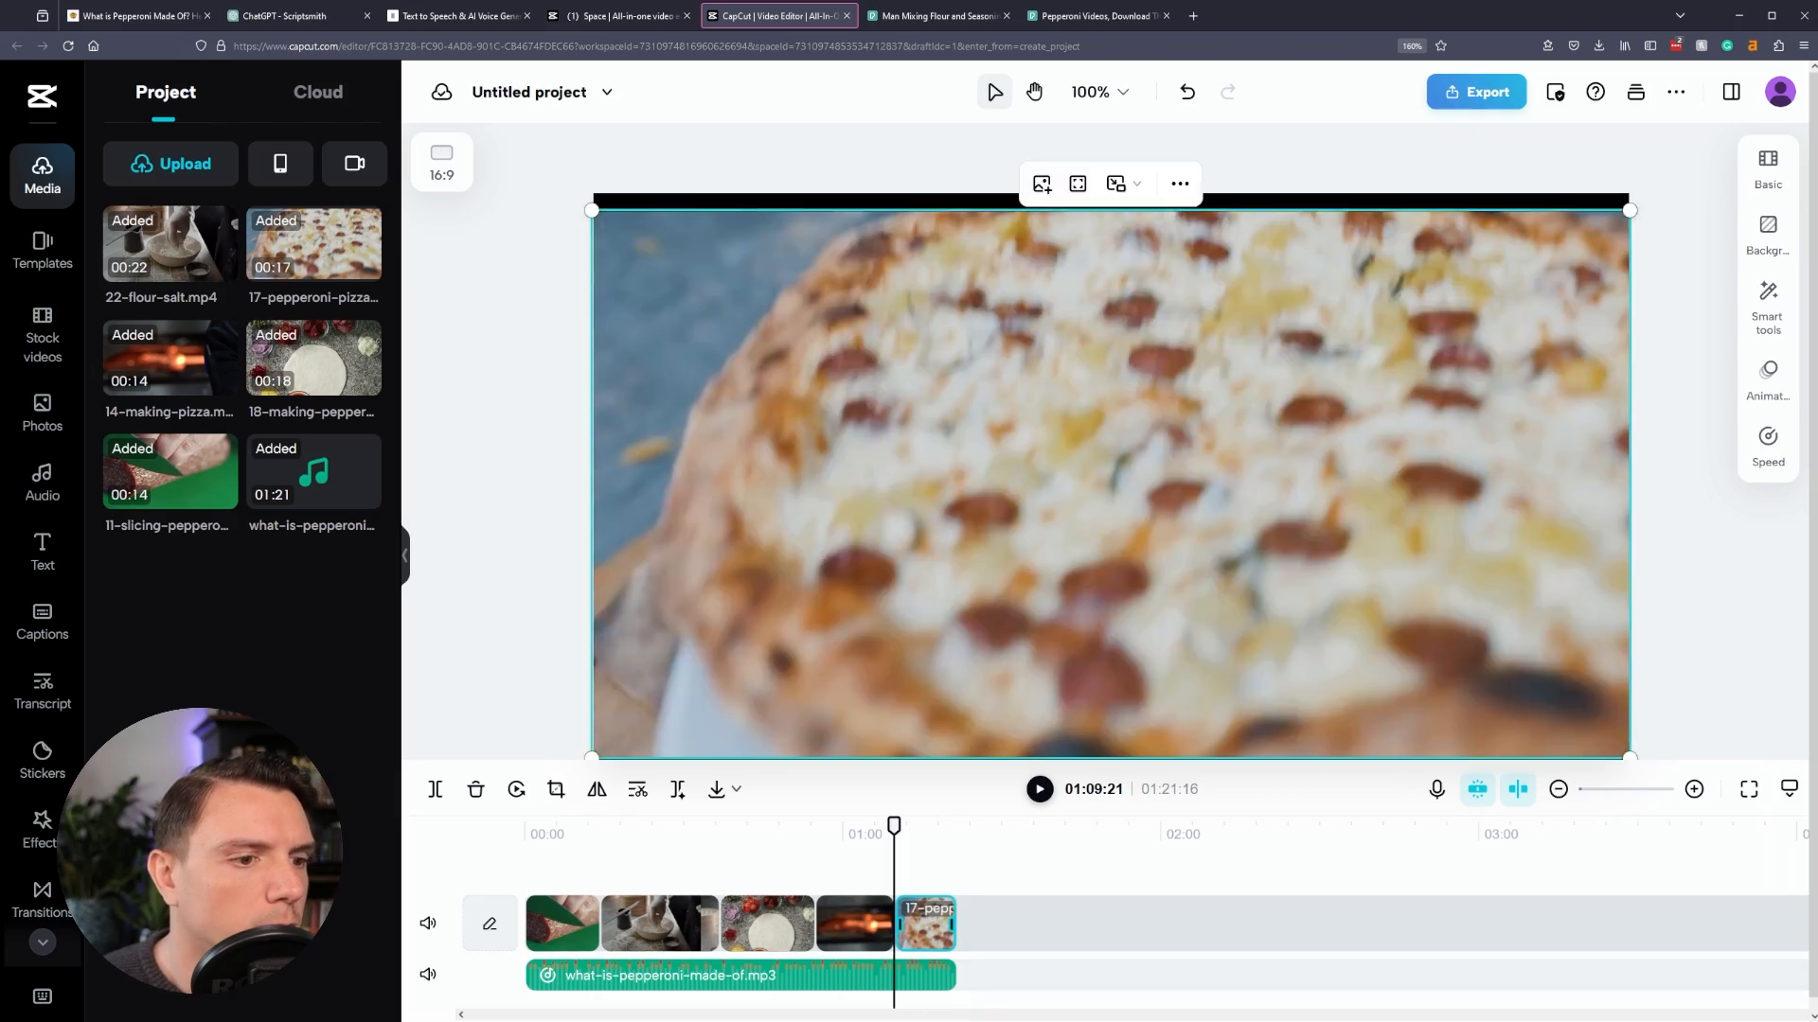
left_click_drag(893, 826, 799, 826)
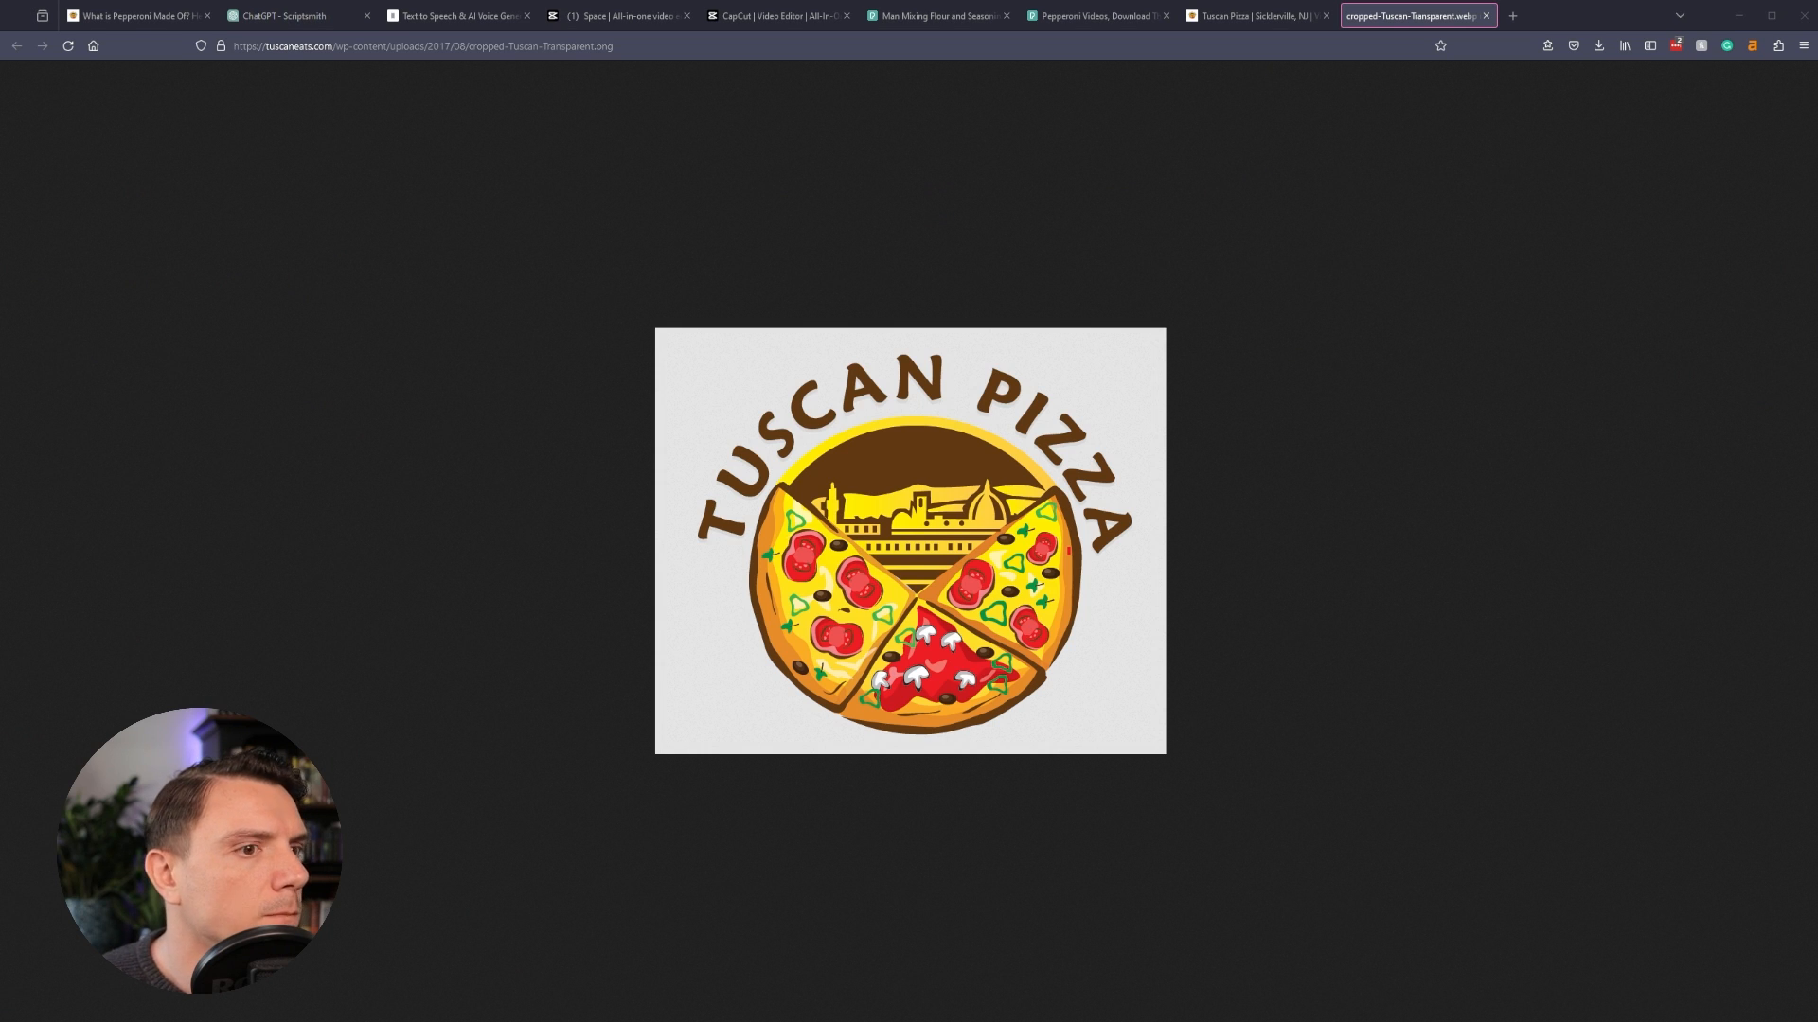
- Return to CapCut and overlay the Tuscan Pizza logo across the whole video, small in the frame's lower-left corner
left_click(777, 15)
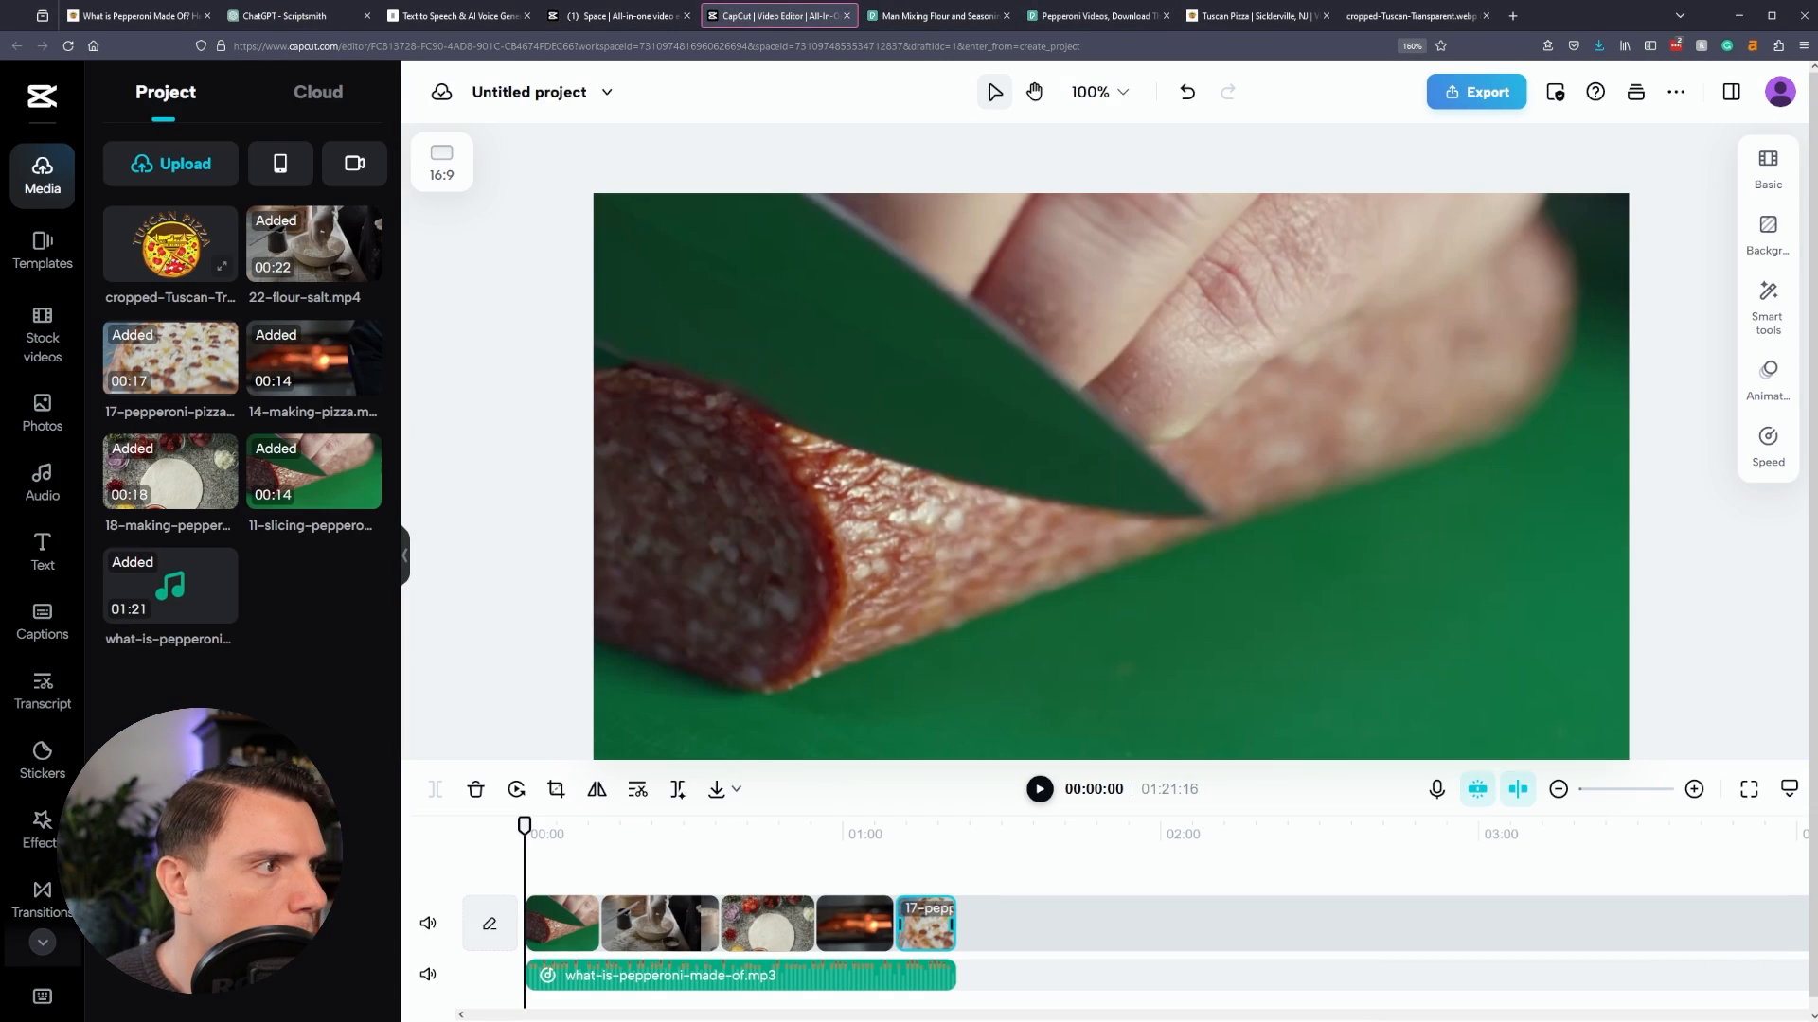
left_click_drag(170, 244, 557, 915)
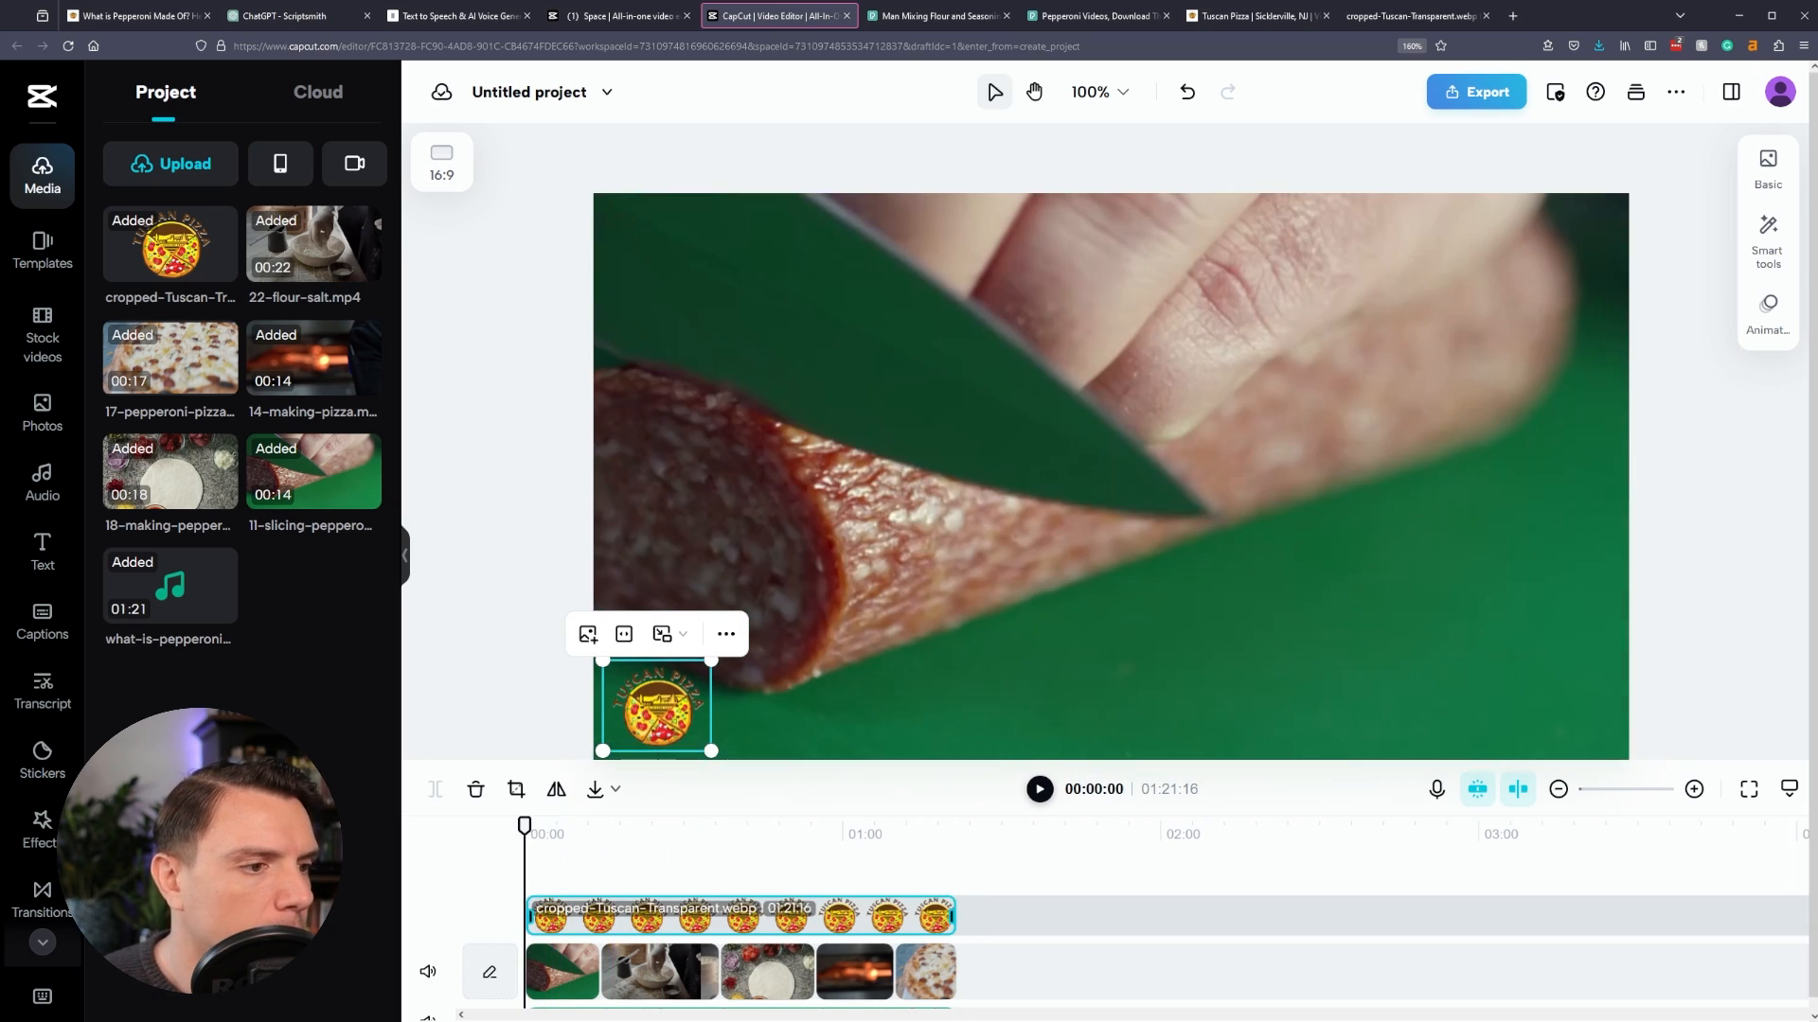
key("Escape")
left_click(934, 972)
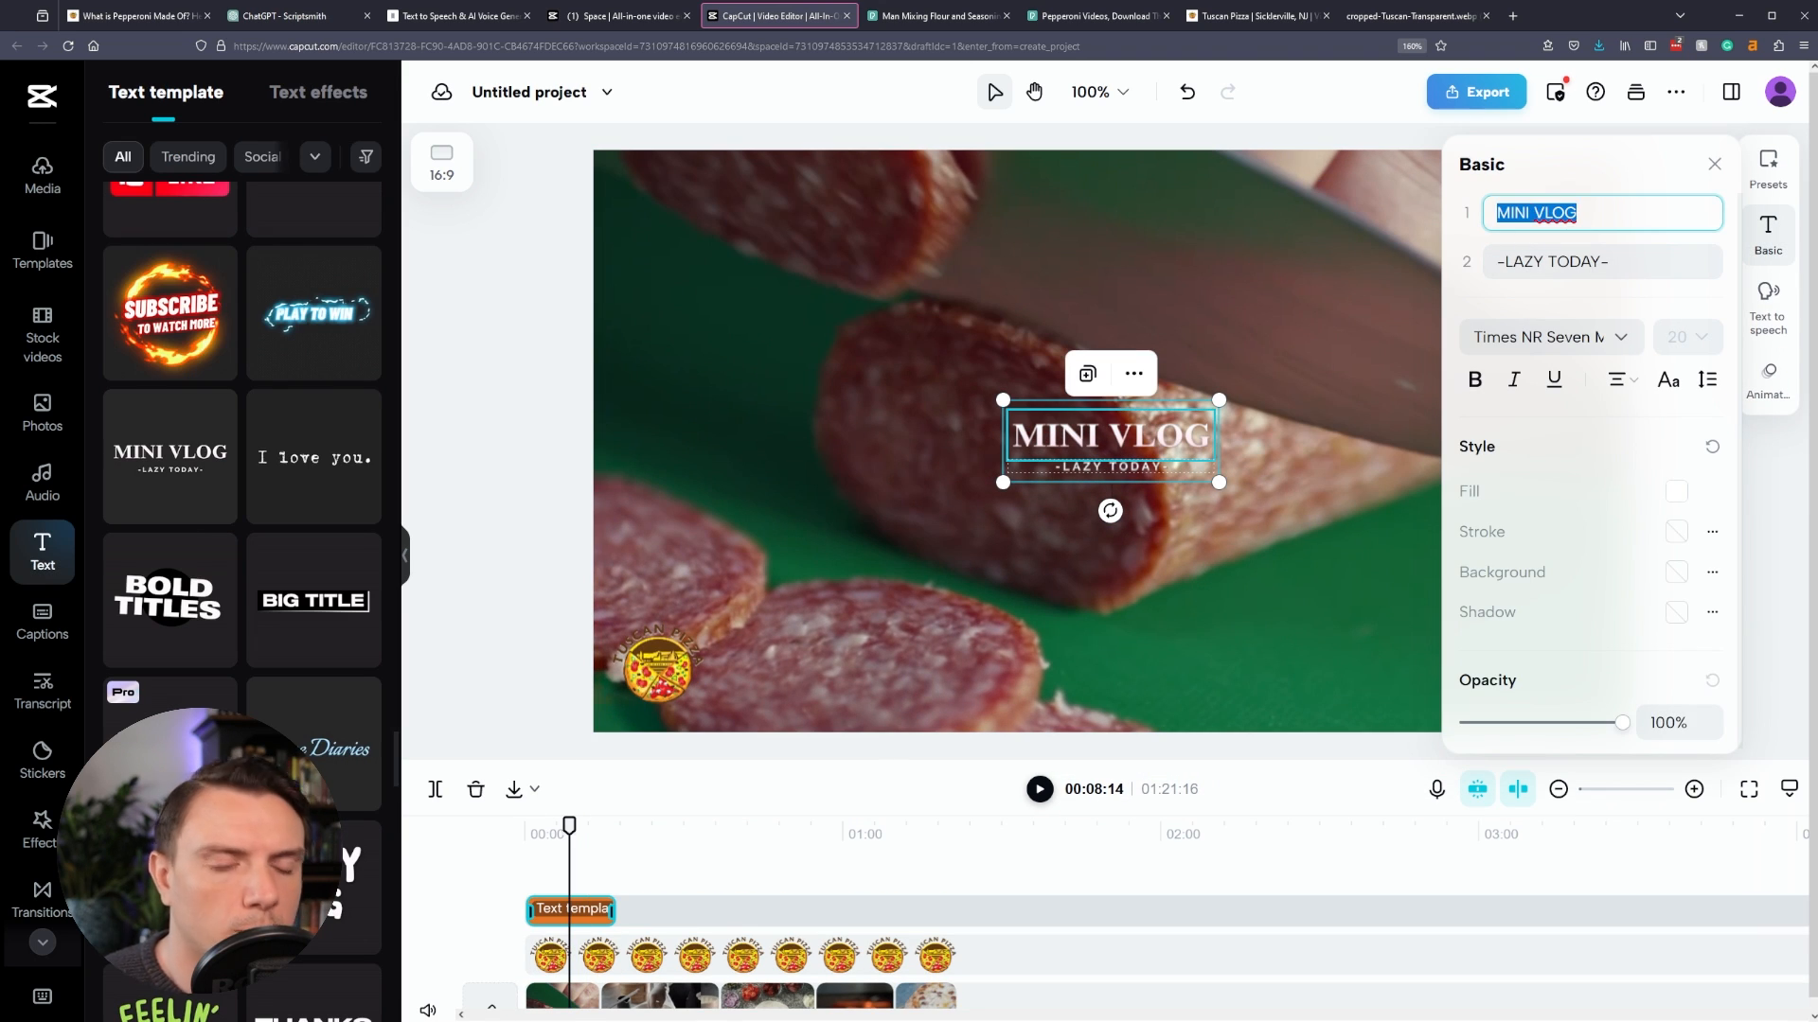
- Replace the MINI VLOG title template's two lines with "What Is Pepperoni Made Of?" and "-Tuscan Pizza-"
type("What Is Pizza Made")
key("BackSpace")
key("BackSpace")
key("BackSpace")
key("BackSpace")
key("BackSpace")
key("BackSpace")
key("BackSpace")
key("BackSpace")
key("BackSpace")
key("BackSpace")
type("Pepperoni Made Of?")
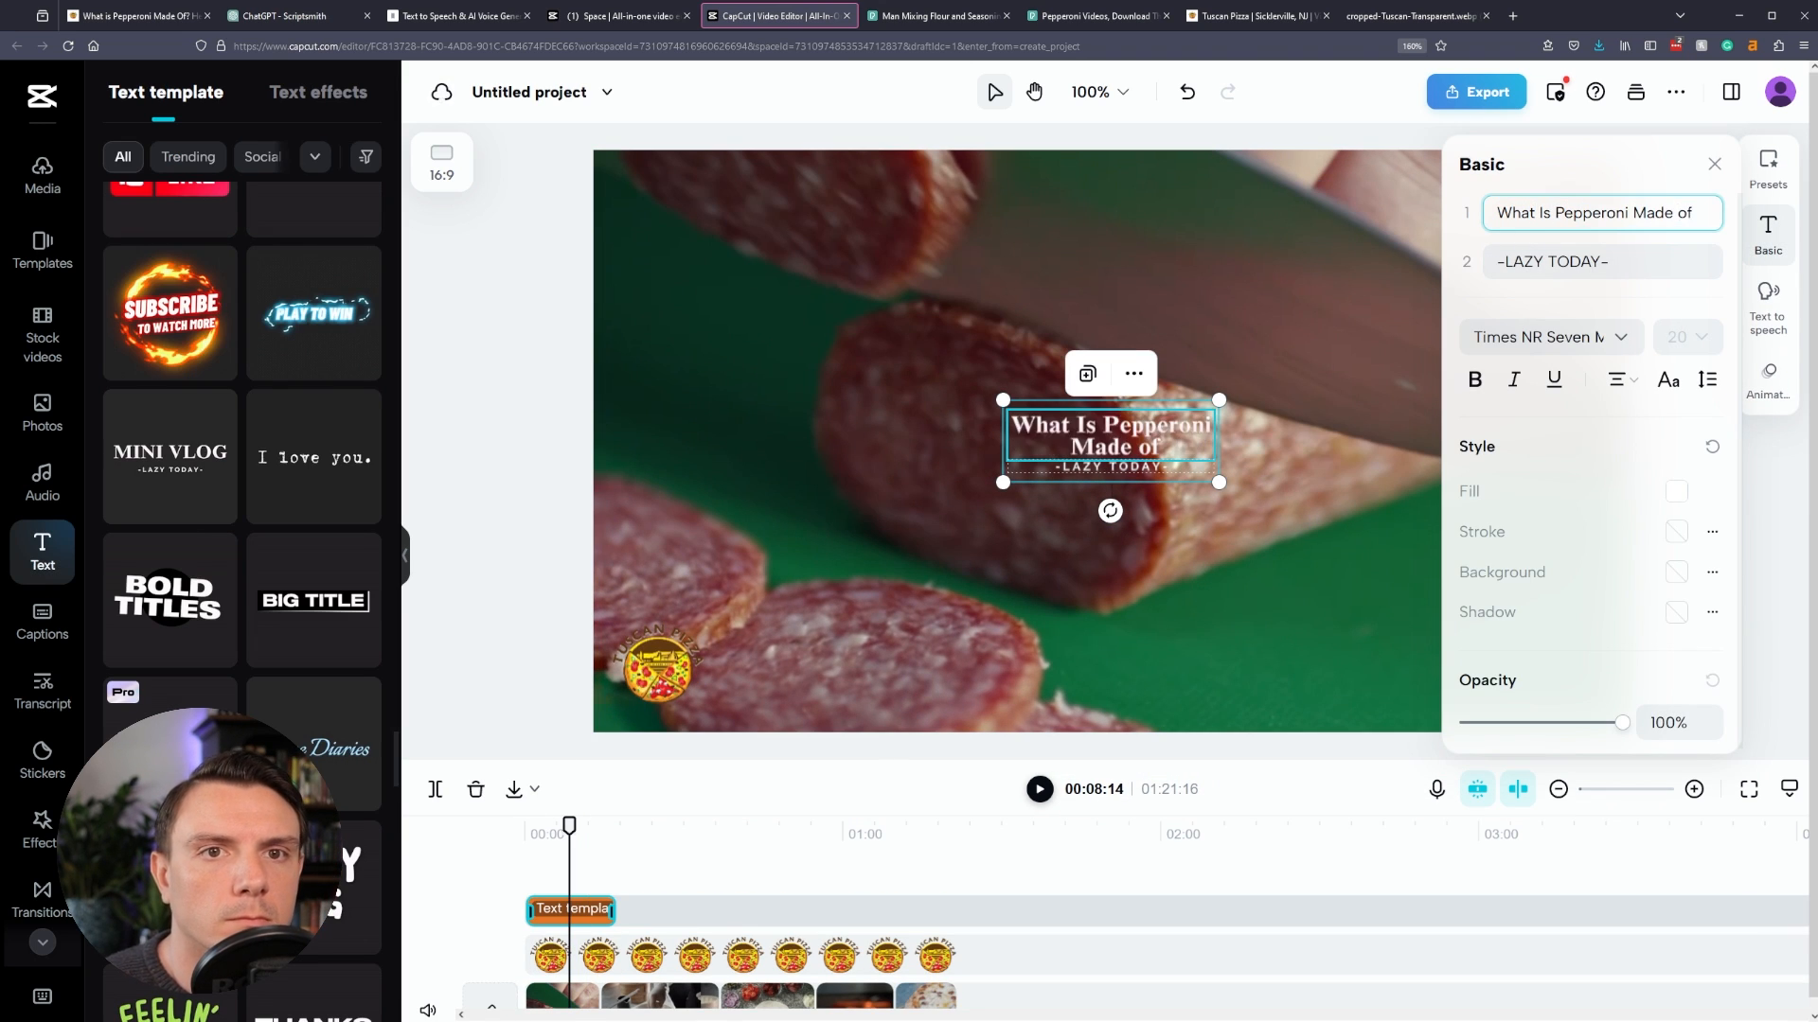
key("Tab")
type("-Tuscan Pizza-")
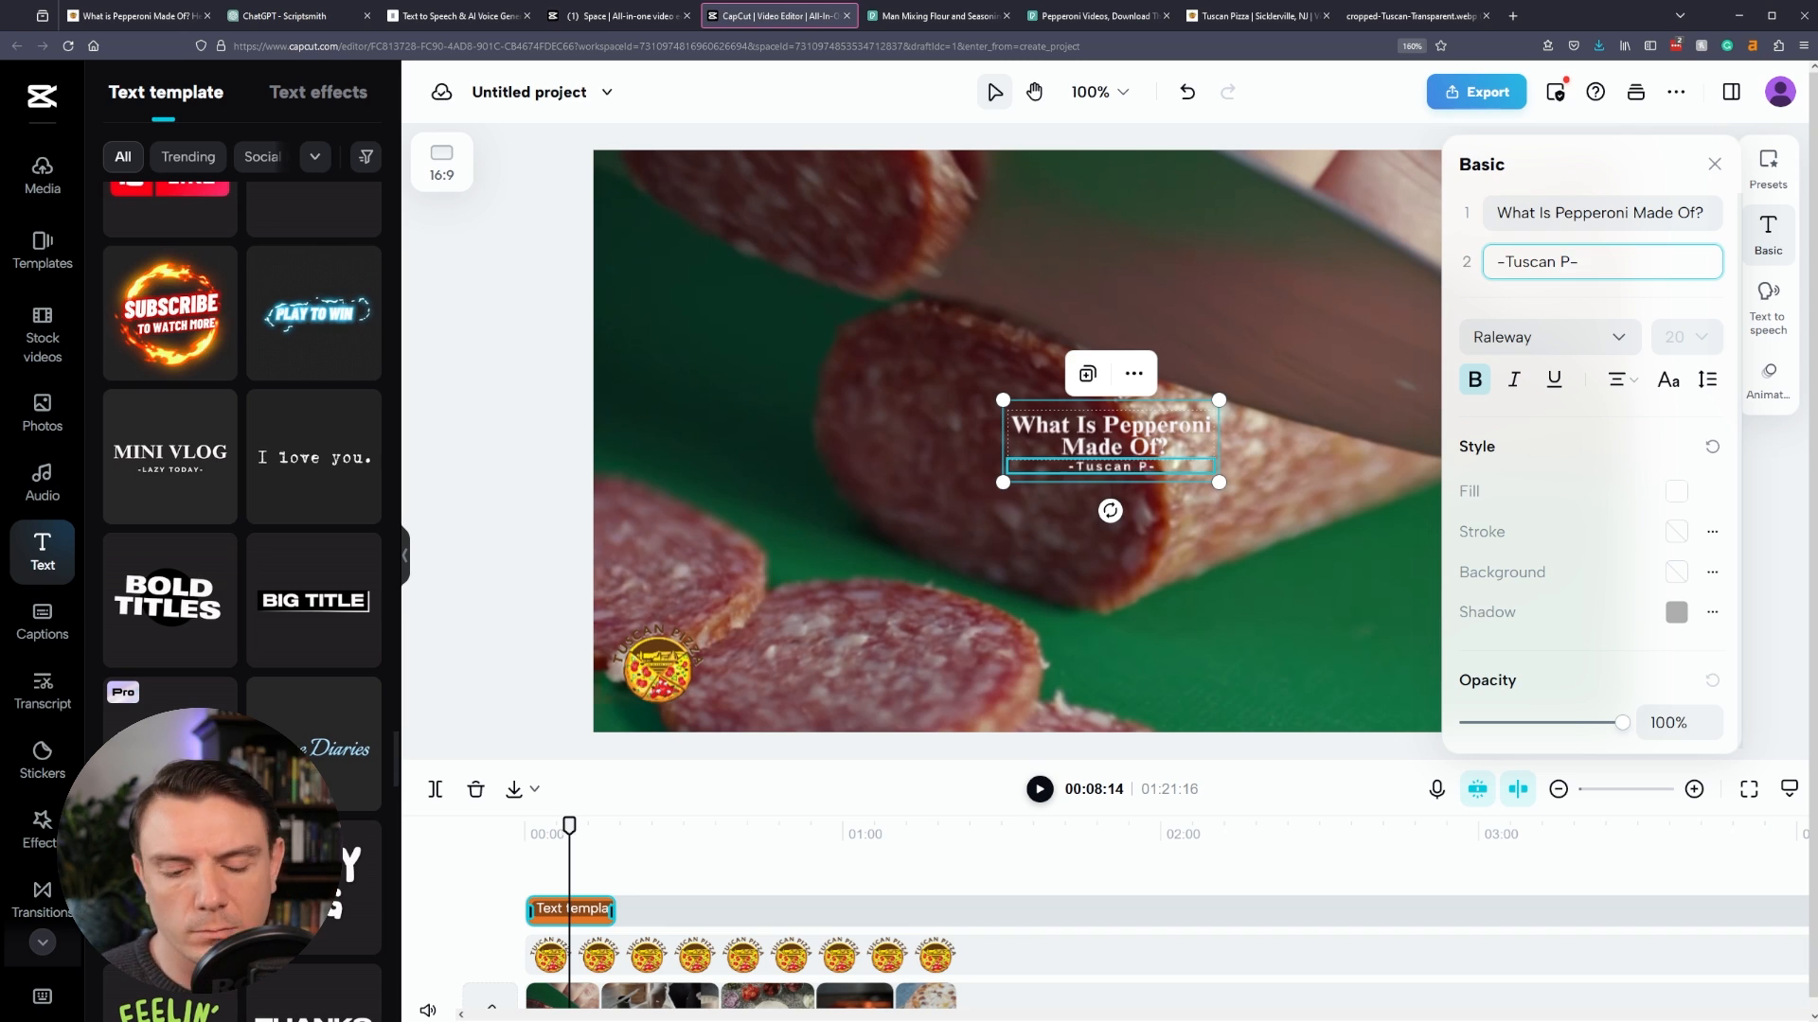
- Enlarge the title overlay to nearly half the frame's width and browse the fonts for its "-Tuscan Pizza-" line
left_click_drag(1003, 400, 859, 346)
left_click_drag(1218, 346, 1348, 297)
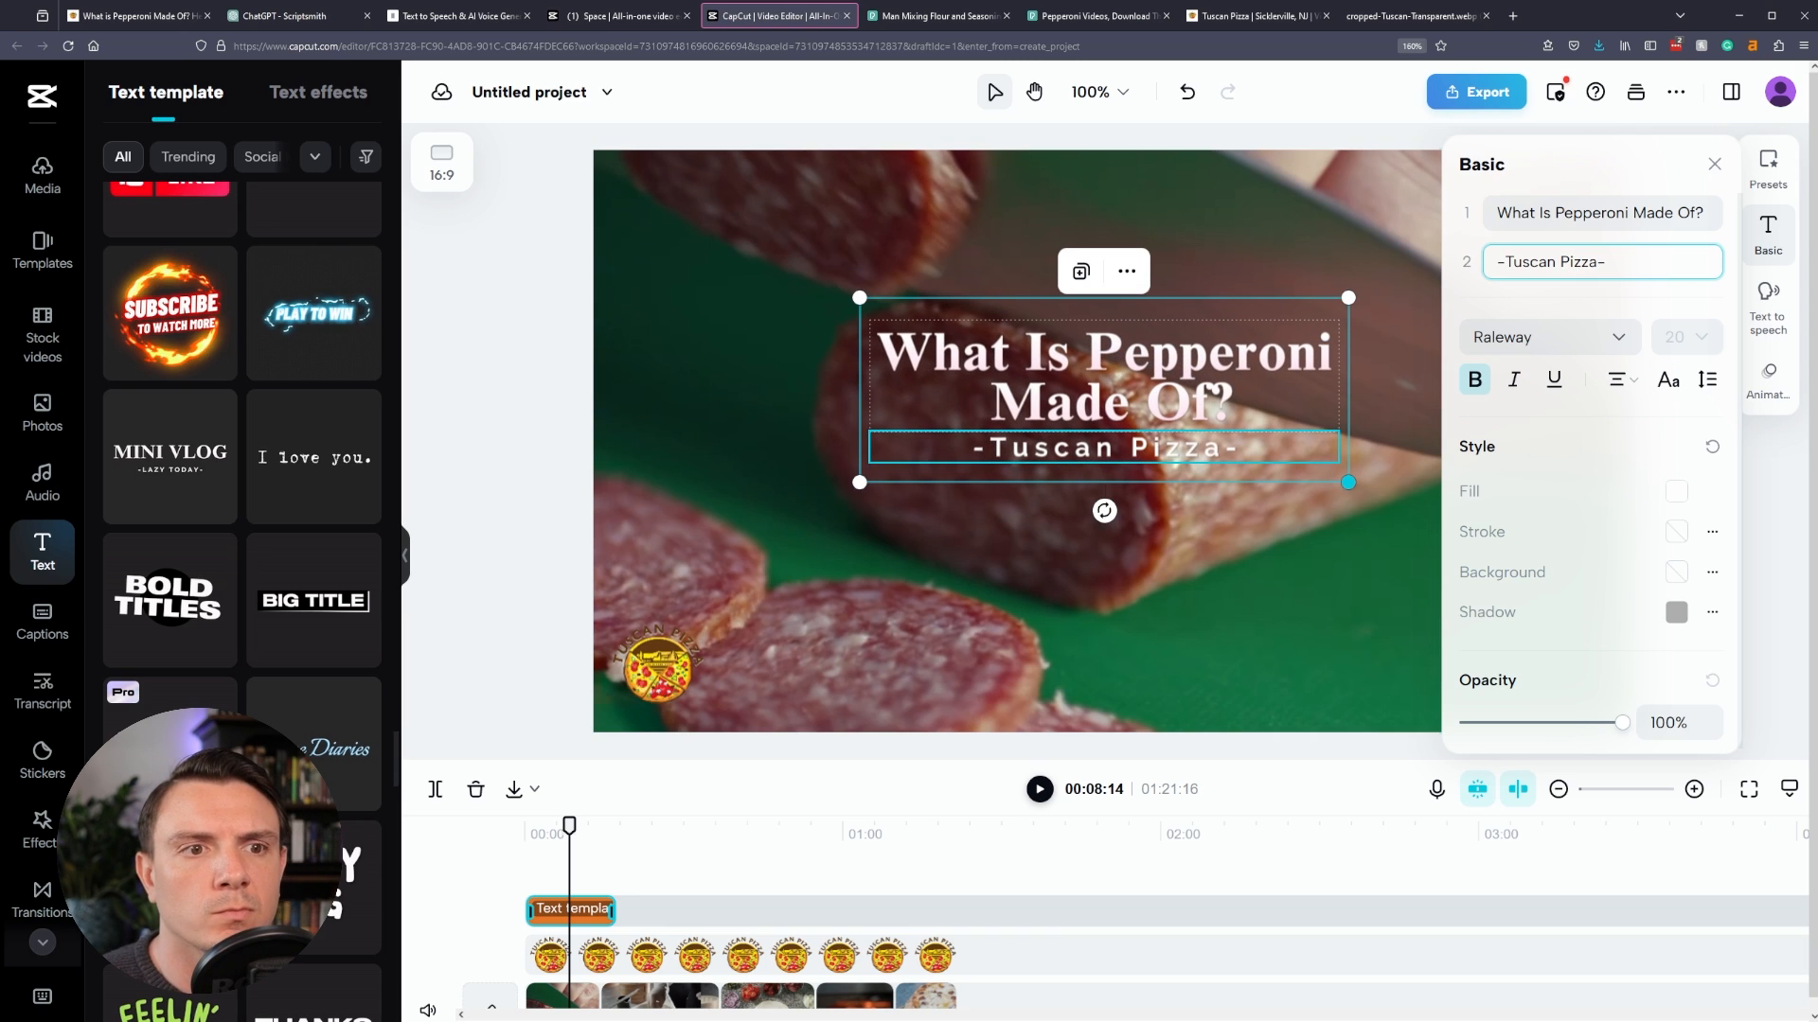
left_click(1549, 337)
scroll(1586, 473, "down", 5)
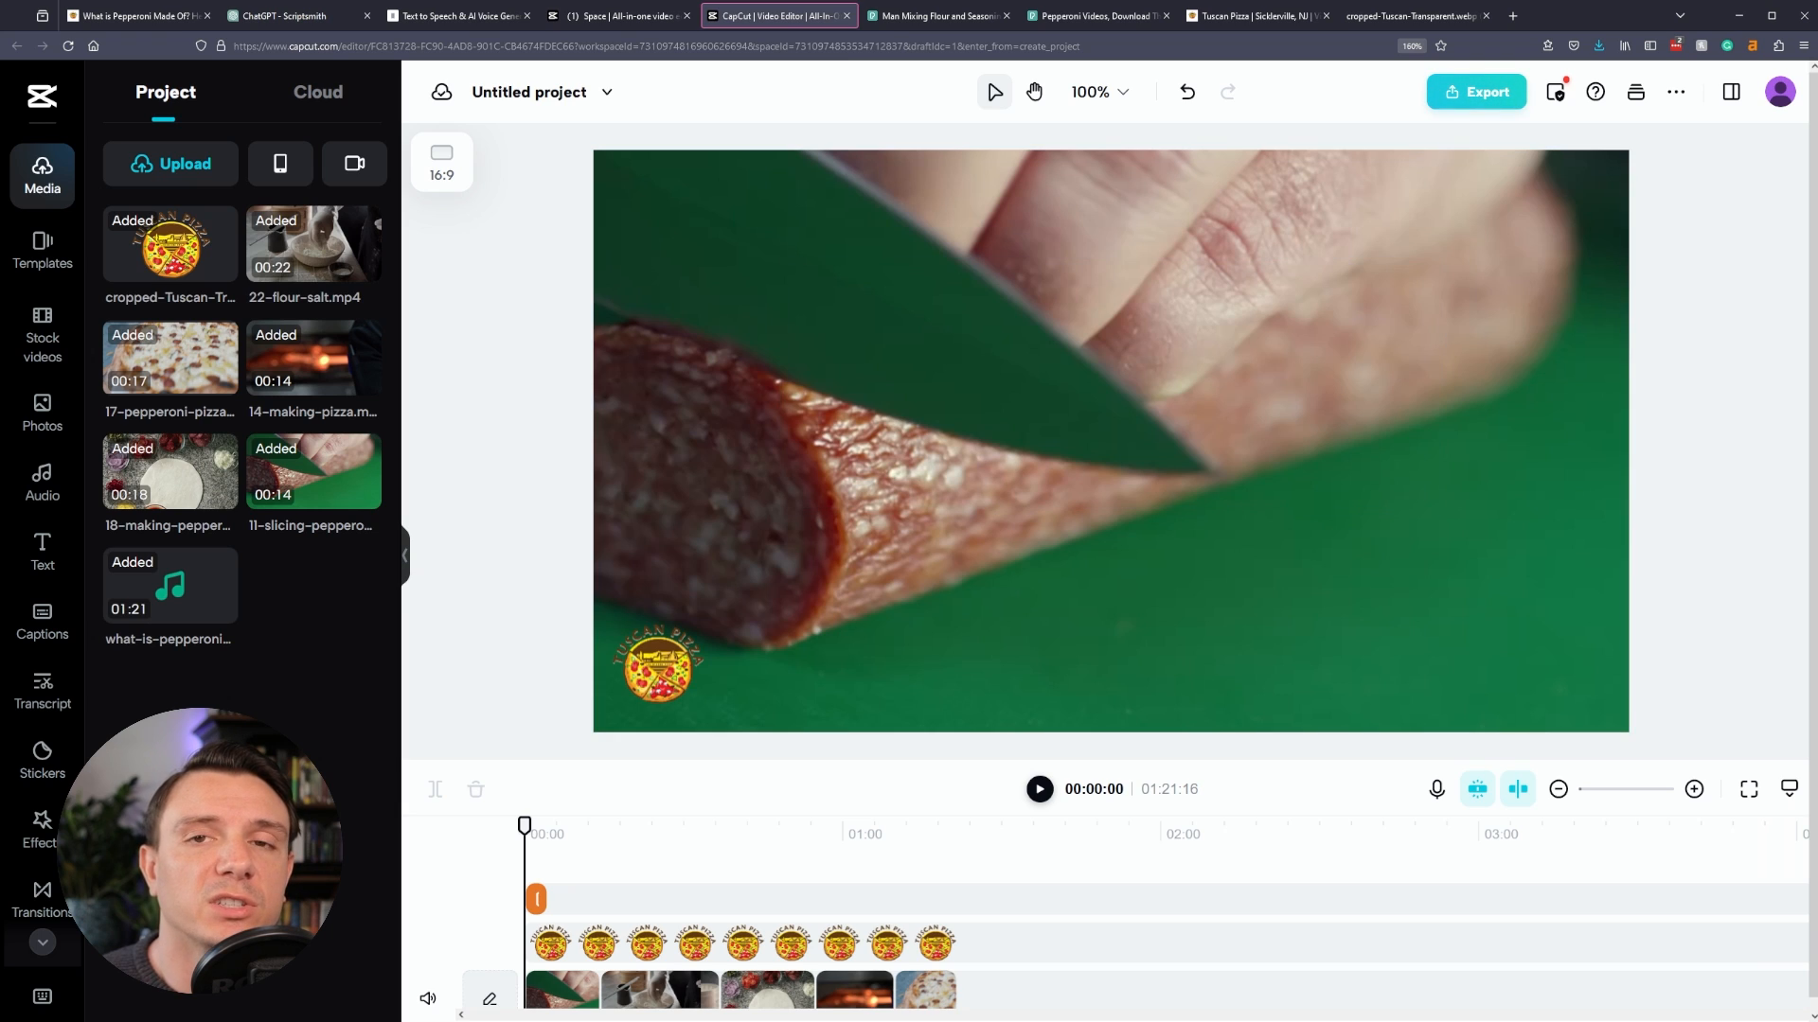
left_click(1475, 92)
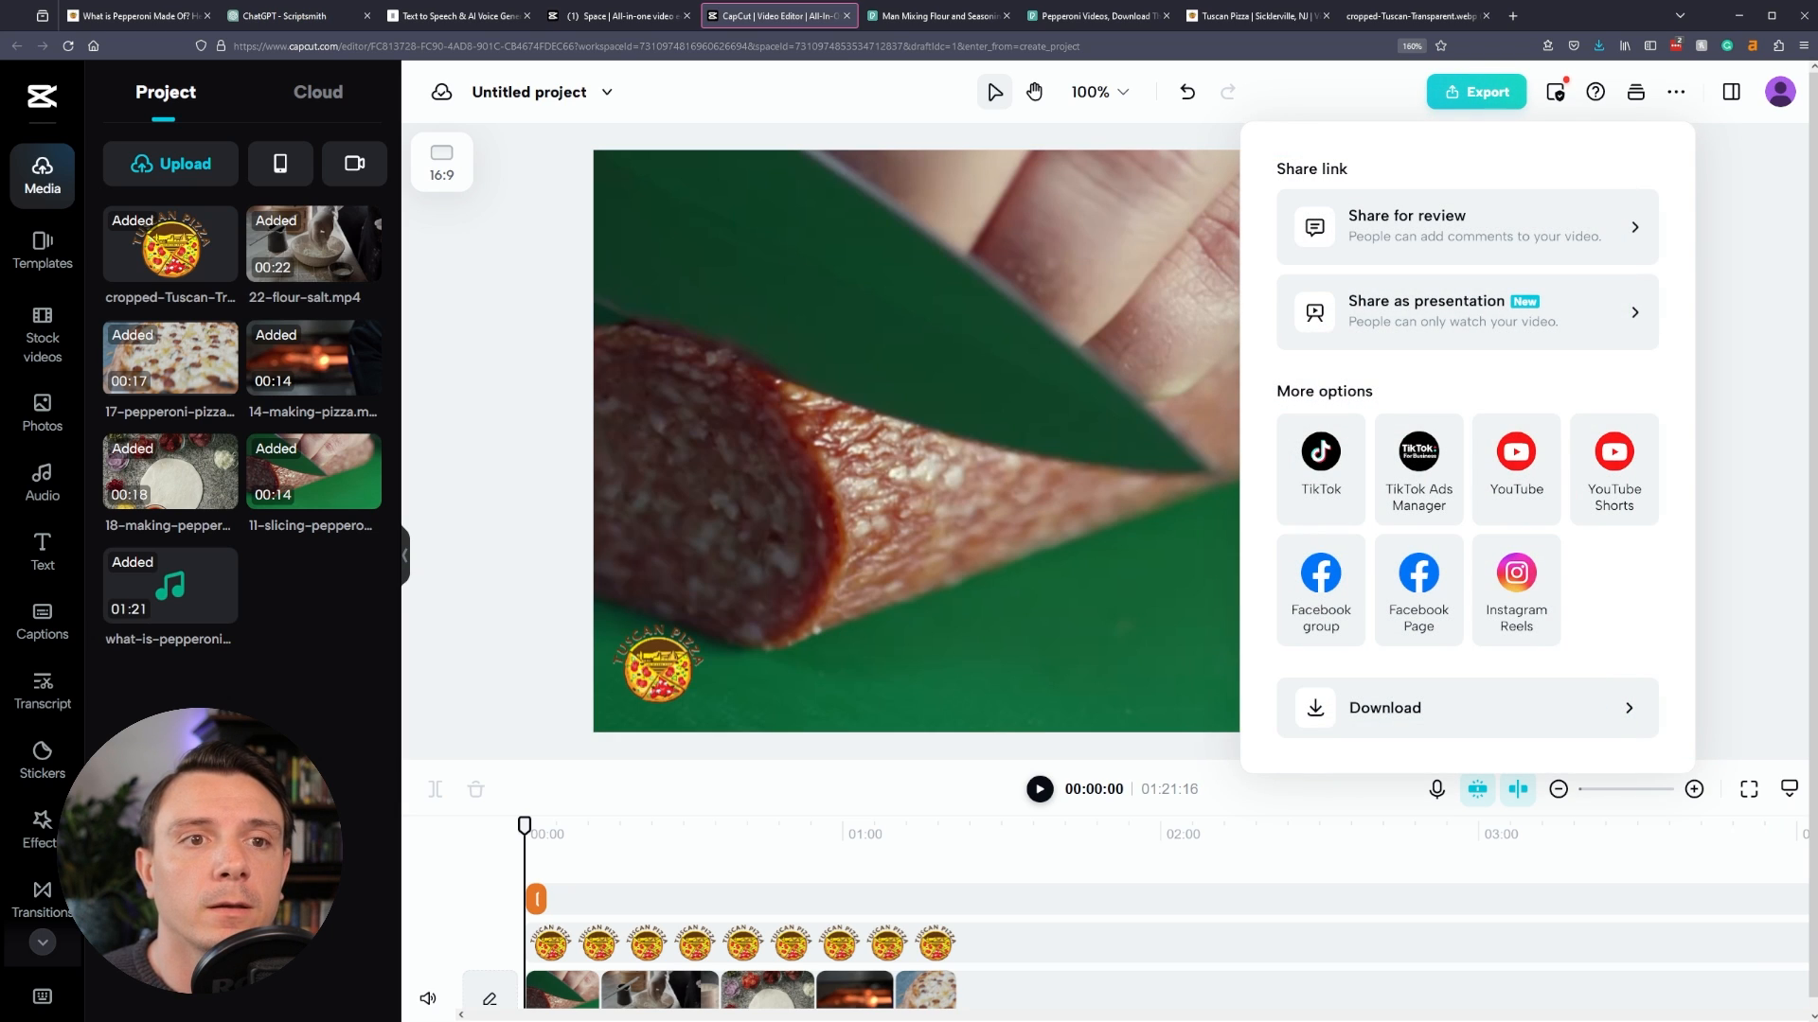
left_click(1384, 707)
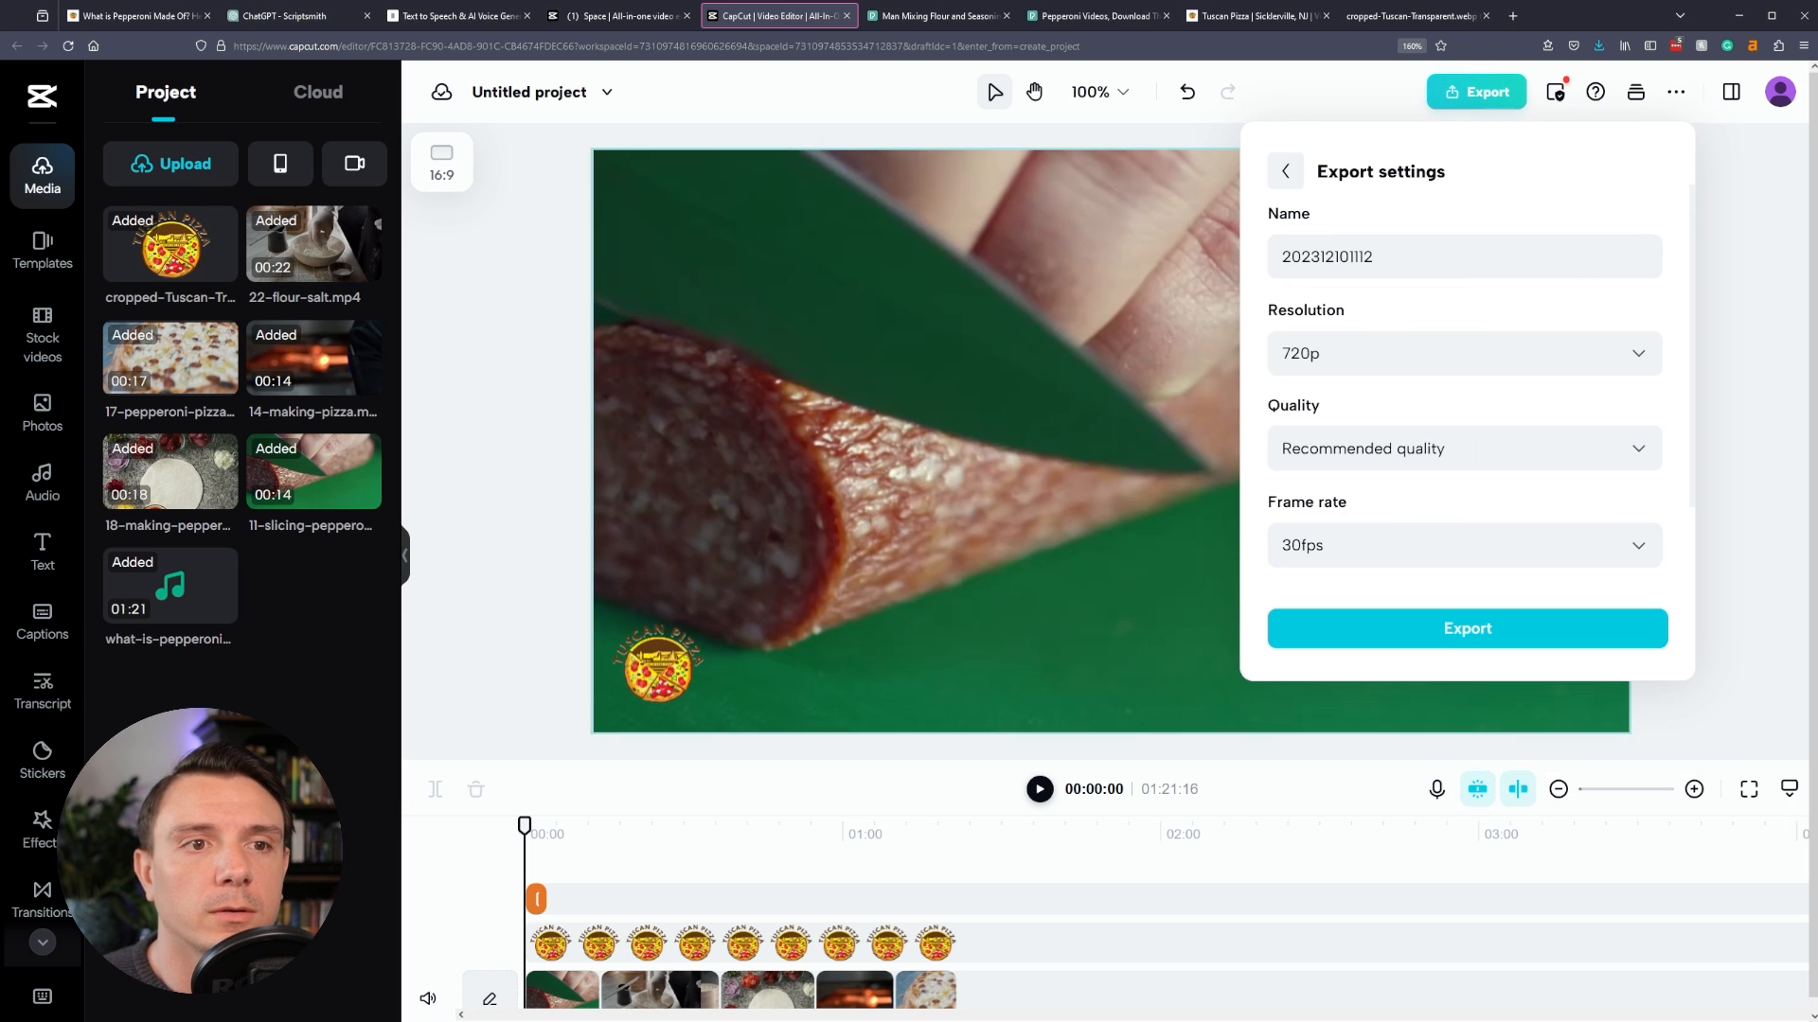
left_click(1463, 256)
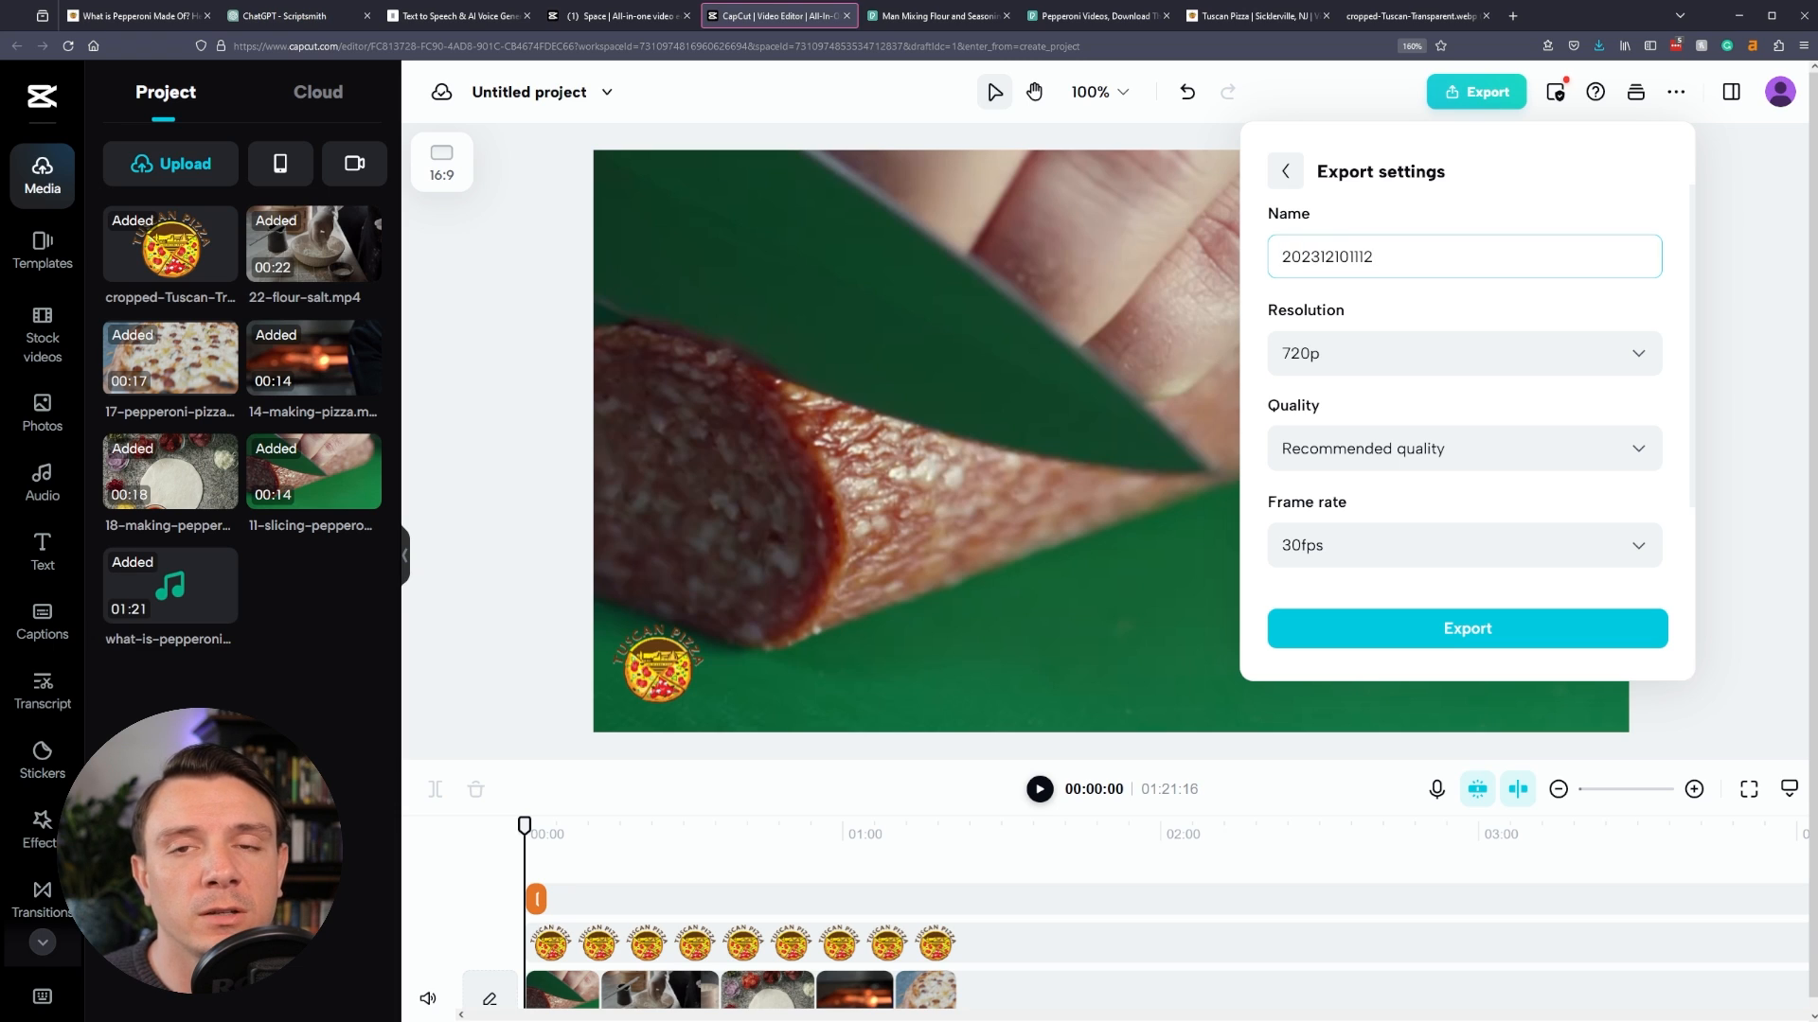
left_click(1467, 628)
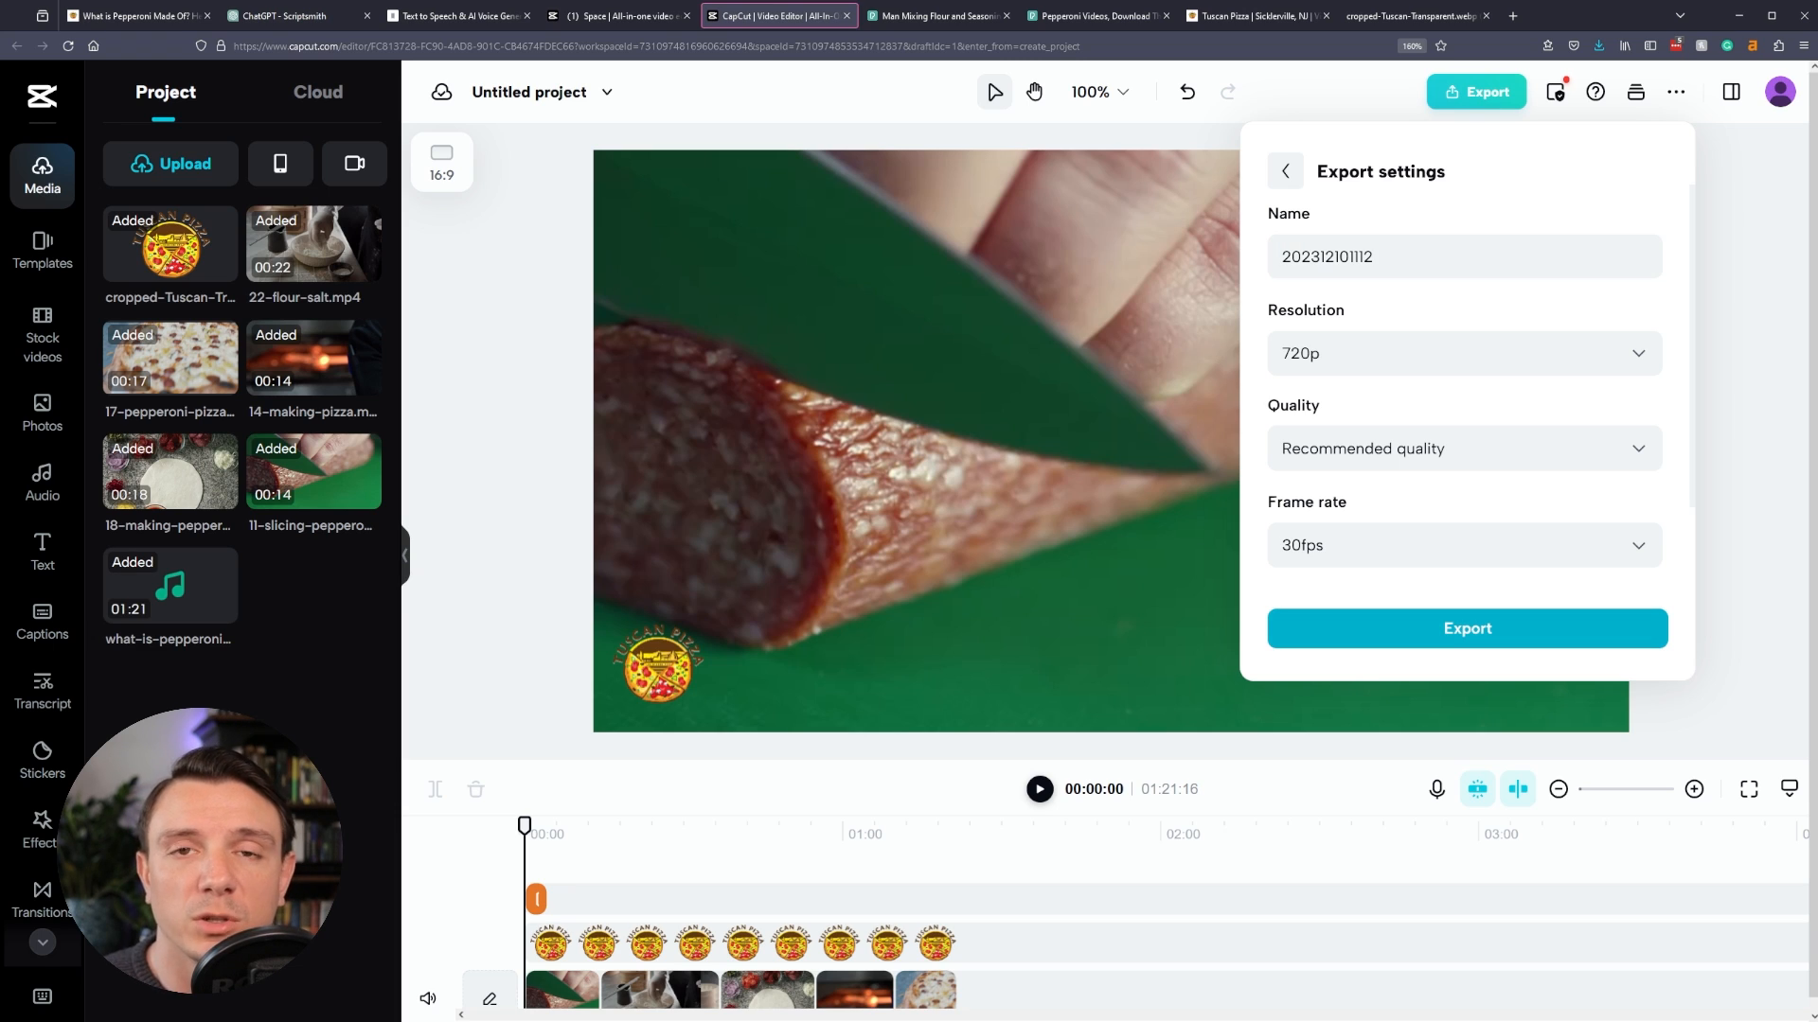